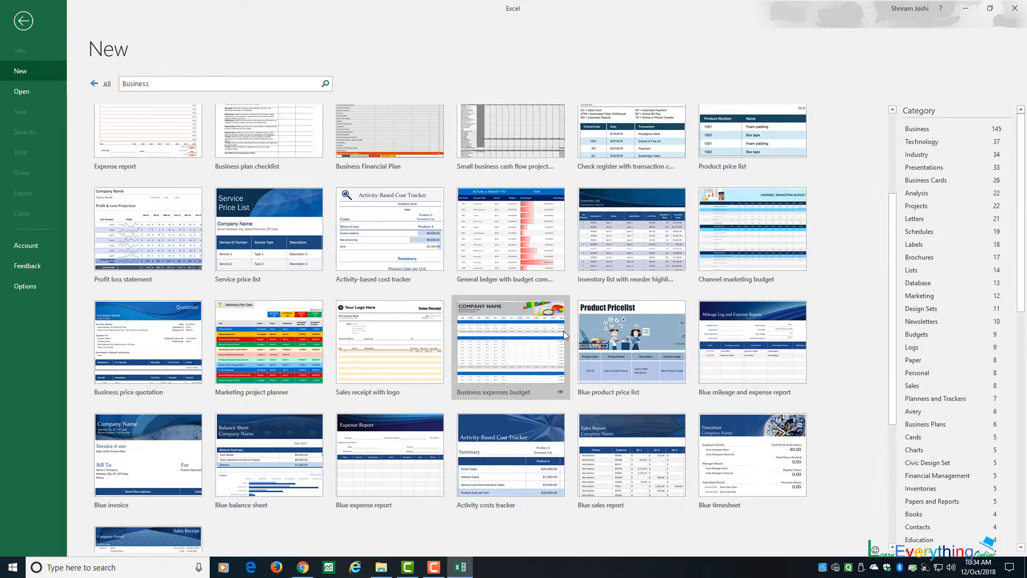
Step: Create a workbook from the Blue product price list template and look through its sheets and product name cells
left_click(654, 328)
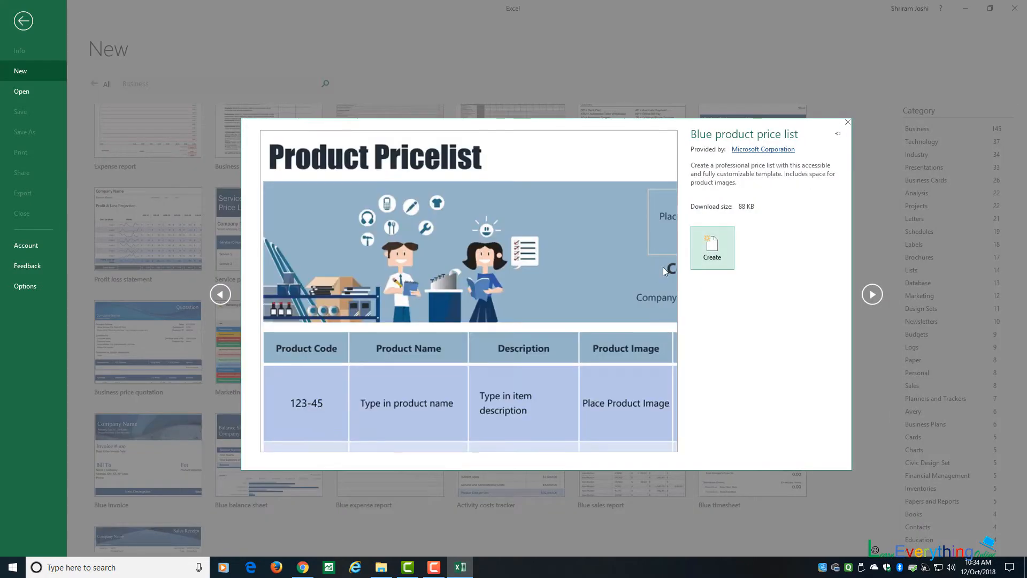
left_click(715, 255)
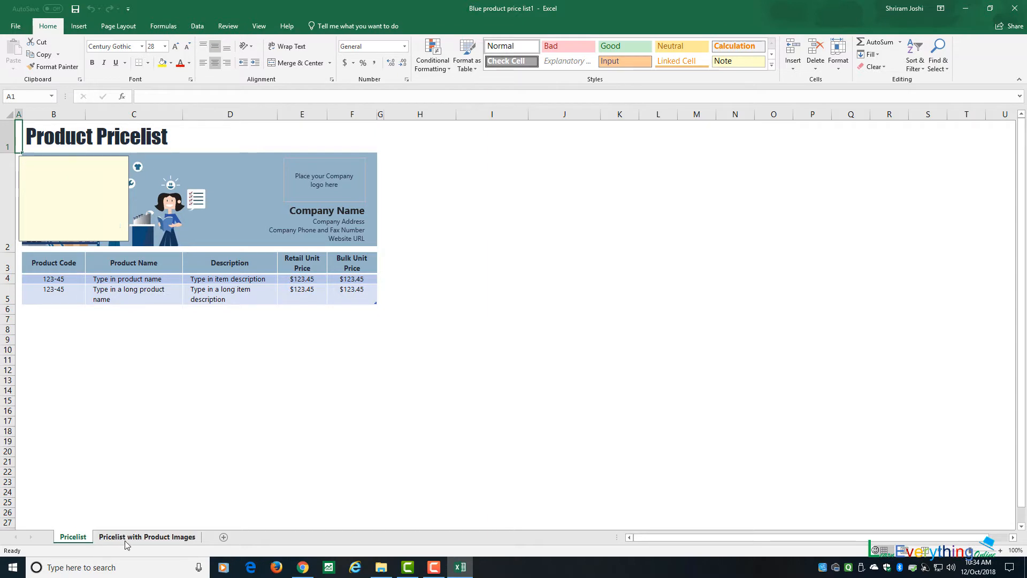
left_click(147, 538)
left_click(73, 537)
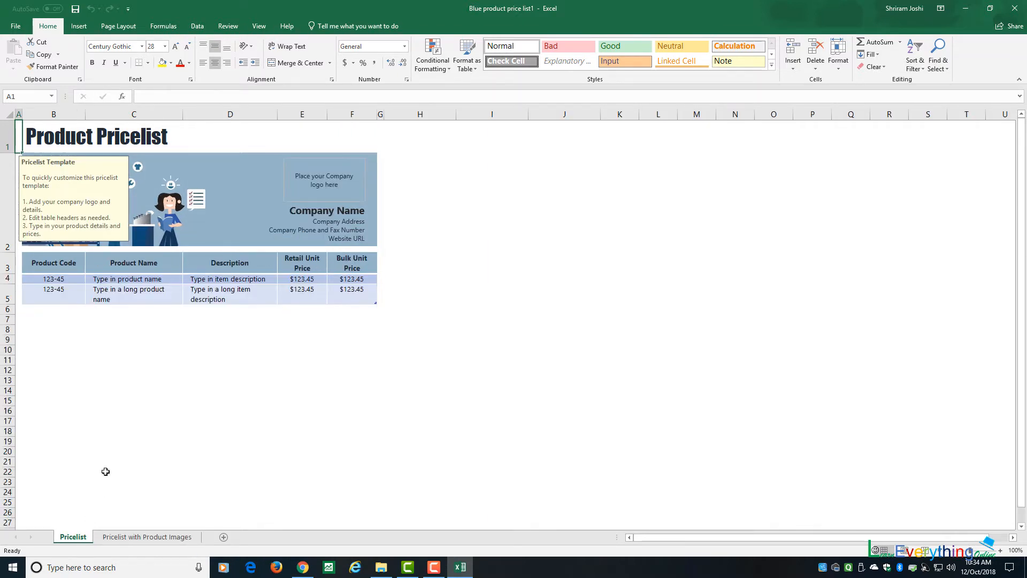
left_click(130, 282)
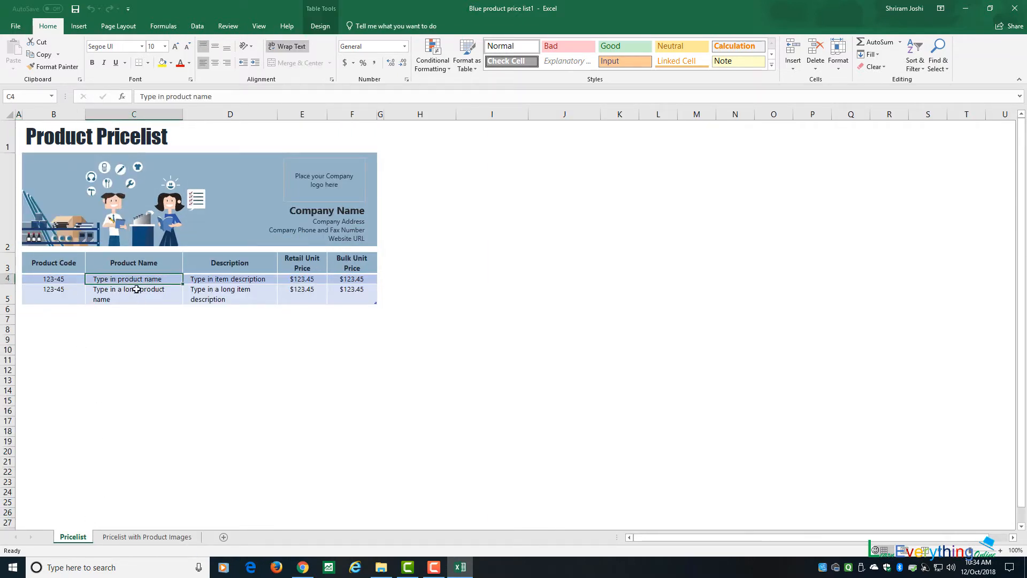
left_click(133, 289)
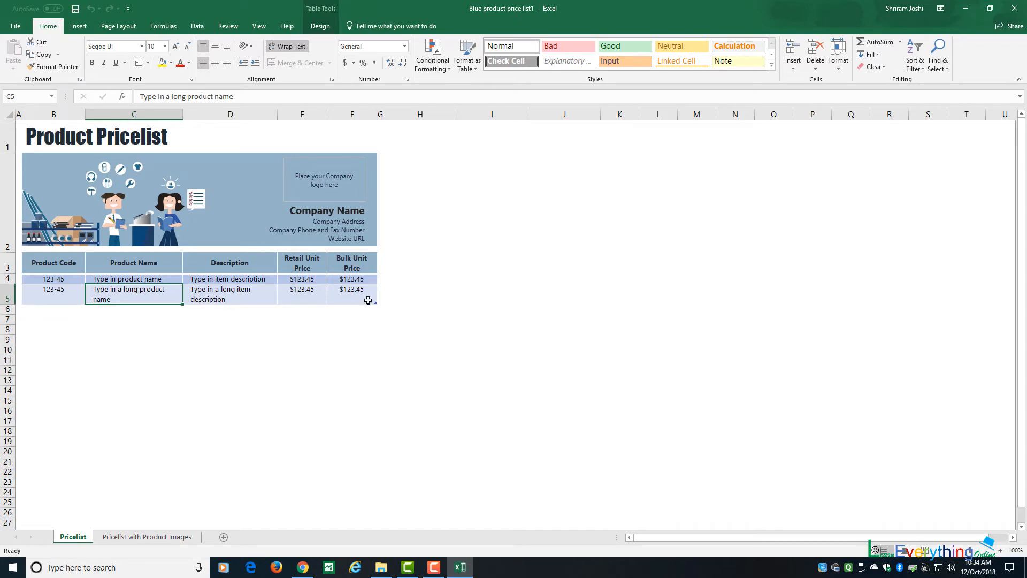
Step: Close the price list workbook and create a new blank workbook
left_click(16, 27)
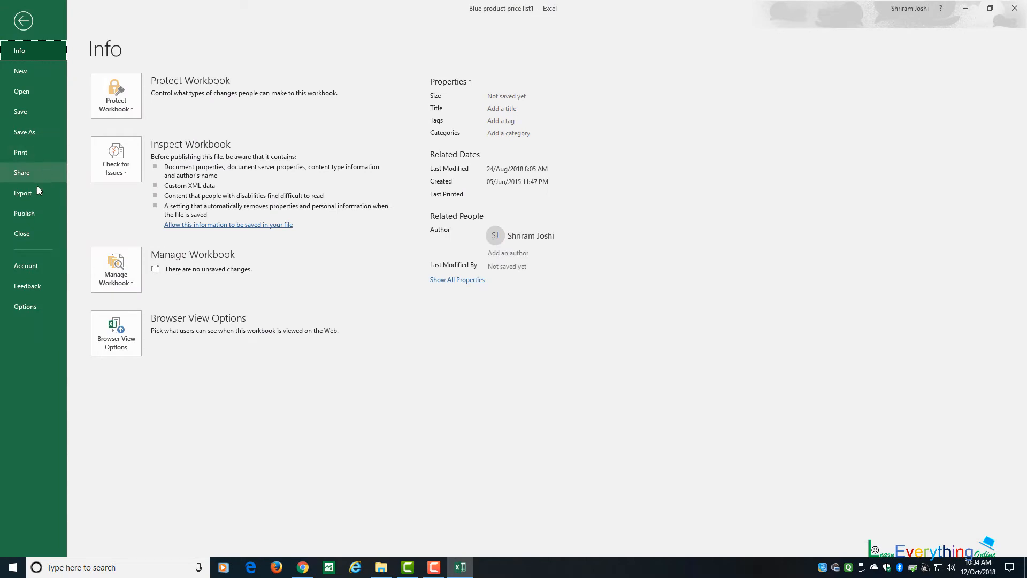
left_click(34, 231)
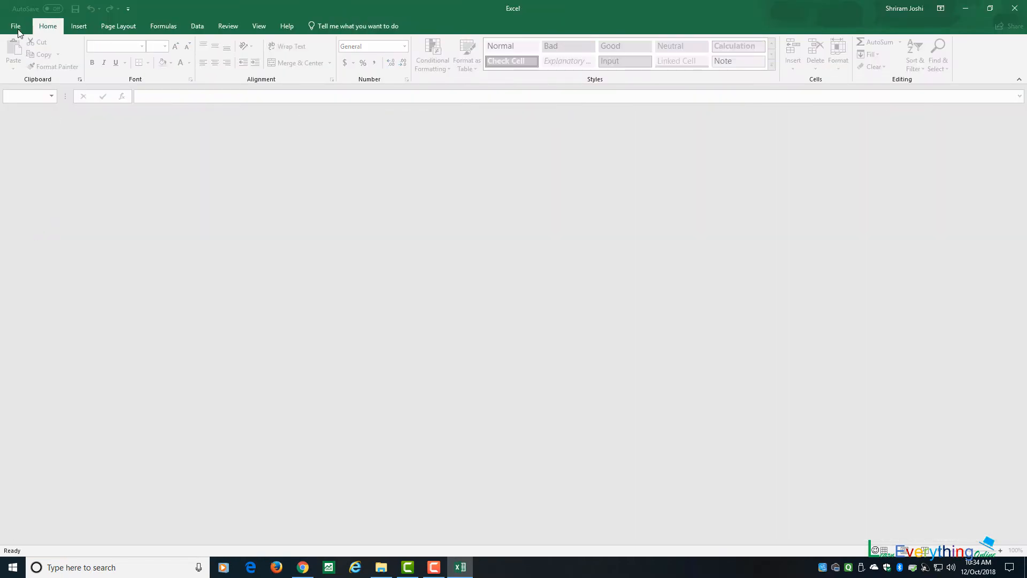
left_click(16, 28)
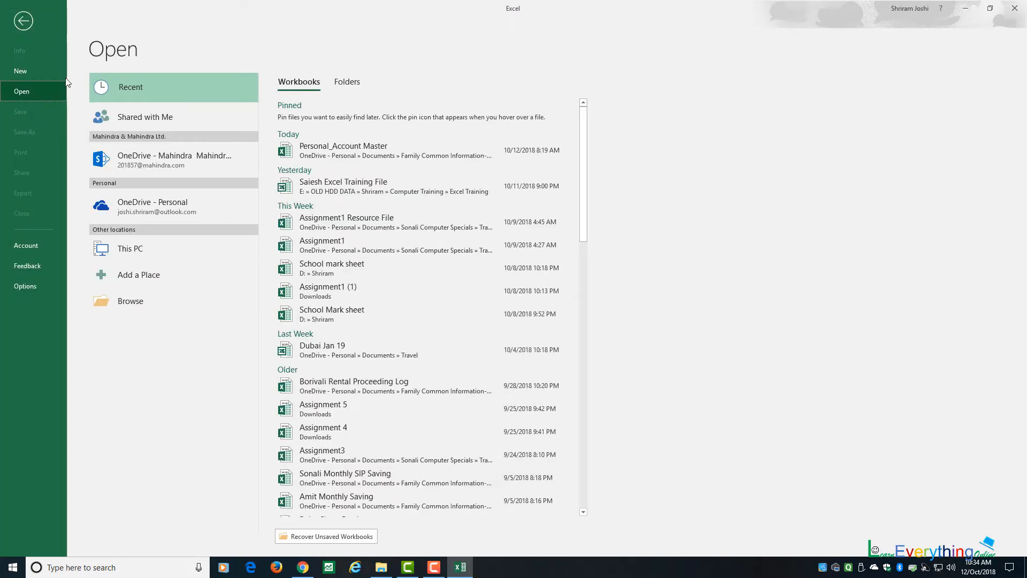
left_click(43, 70)
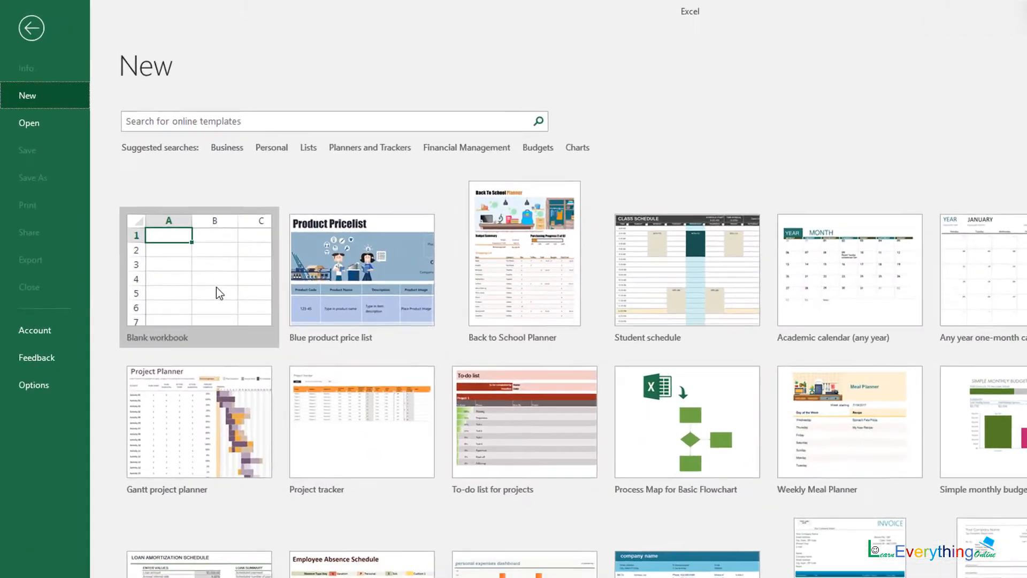
left_click(242, 322)
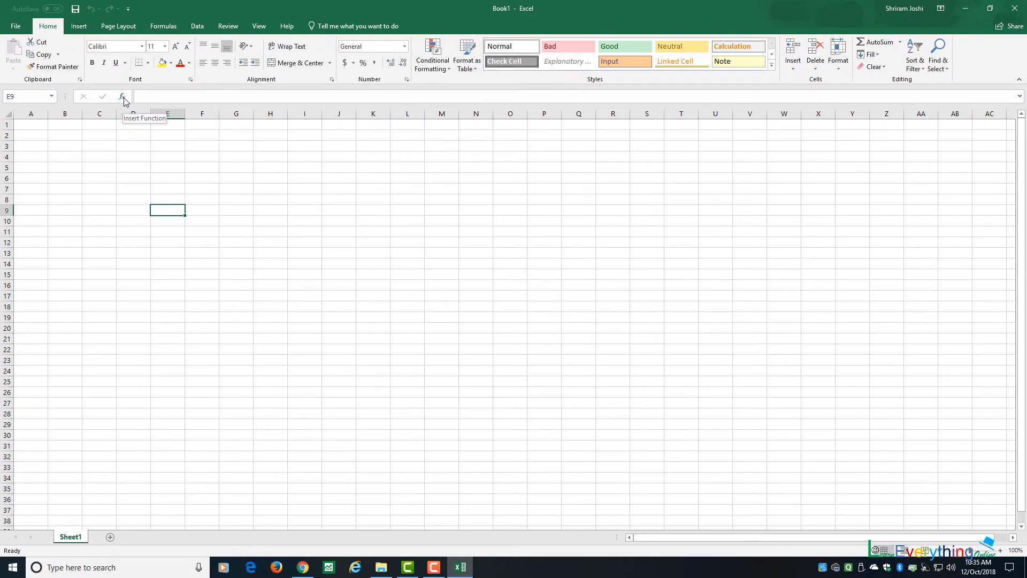
Step: Examine the available functions and categories in the Insert Function dialog for cell E9, and cancel it
left_click(123, 99)
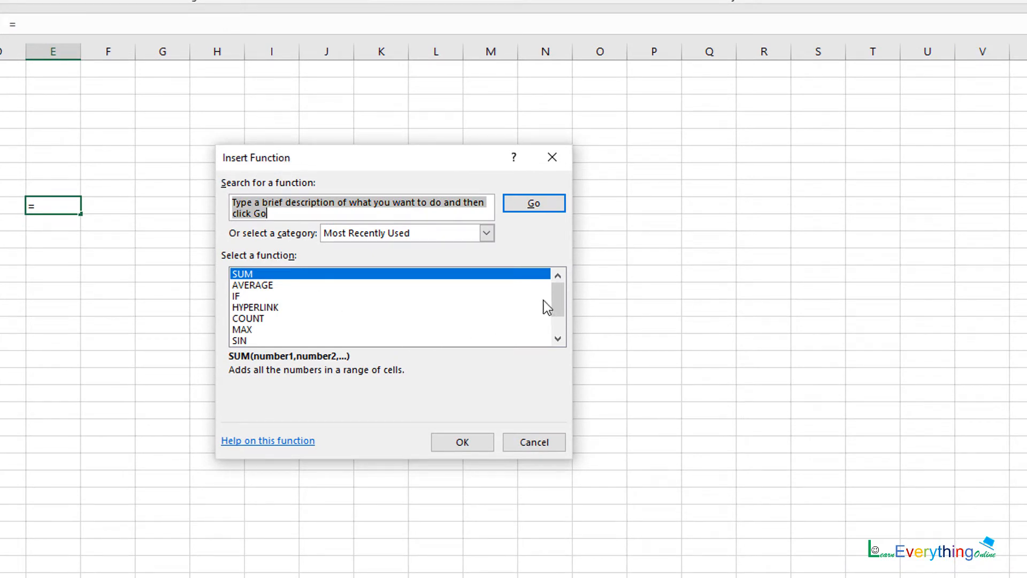
mouse_move(560, 309)
left_mouse_down()
mouse_move(569, 341)
mouse_move(562, 305)
left_mouse_up()
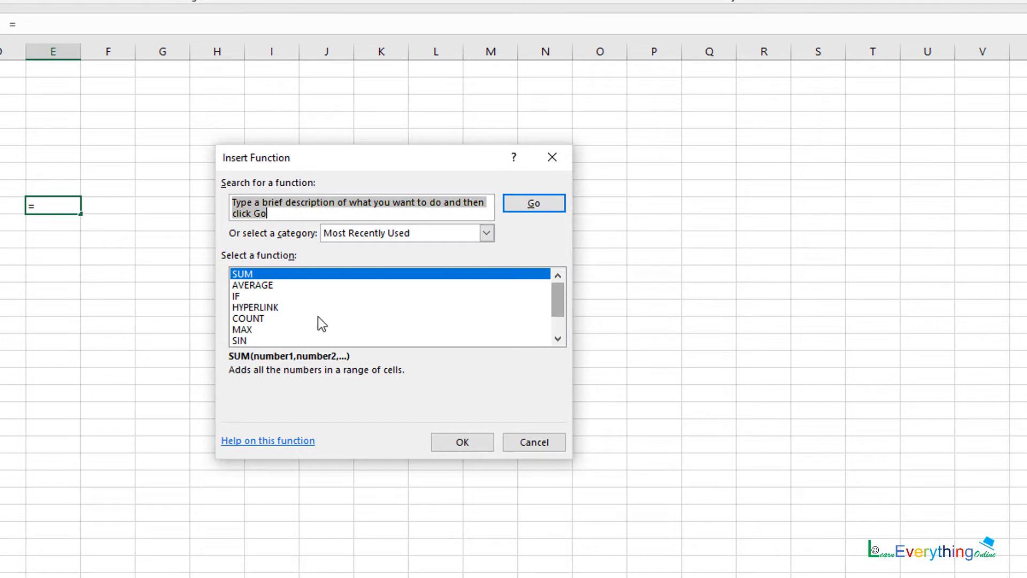
left_click(485, 234)
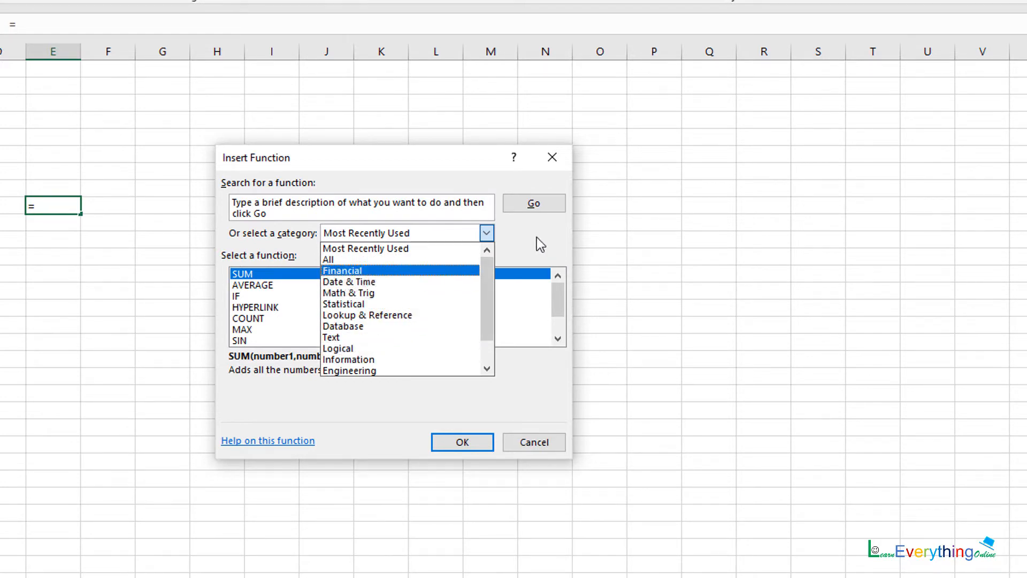
left_click(556, 452)
left_click(557, 450)
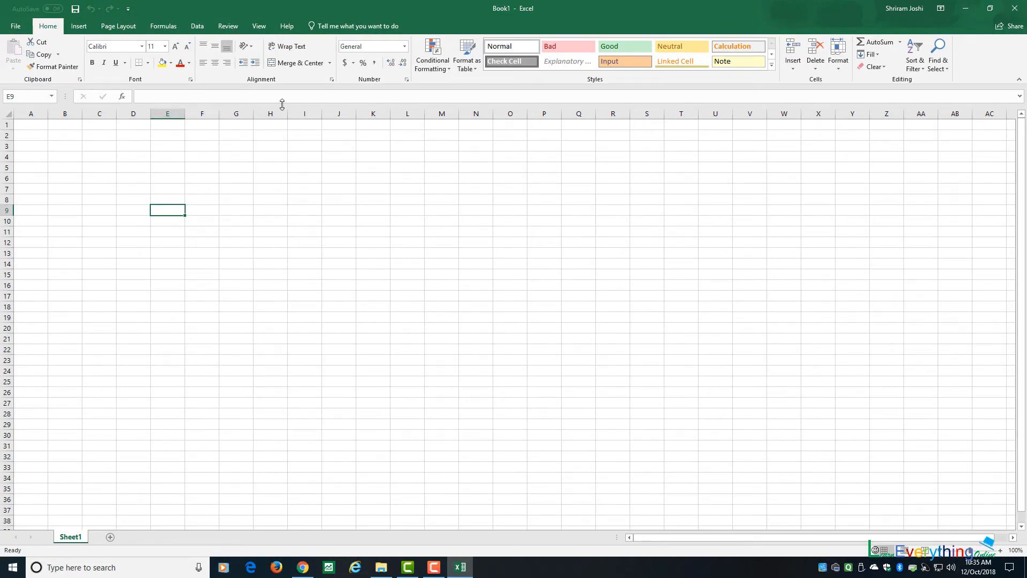
Step: Select the whole of column A, the whole of row 1 and the single cell A1 in turn
left_click(25, 114)
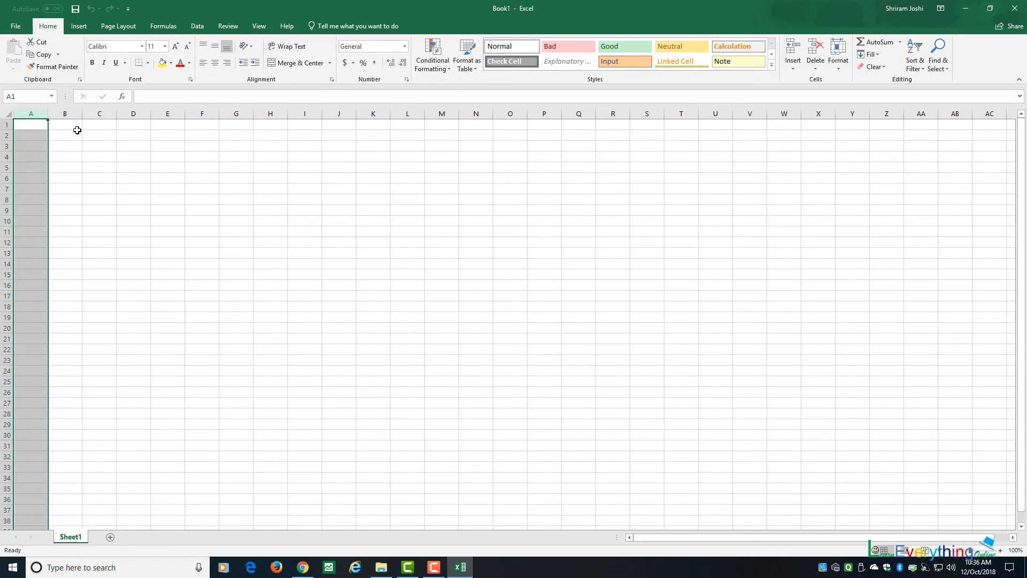
left_click(4, 124)
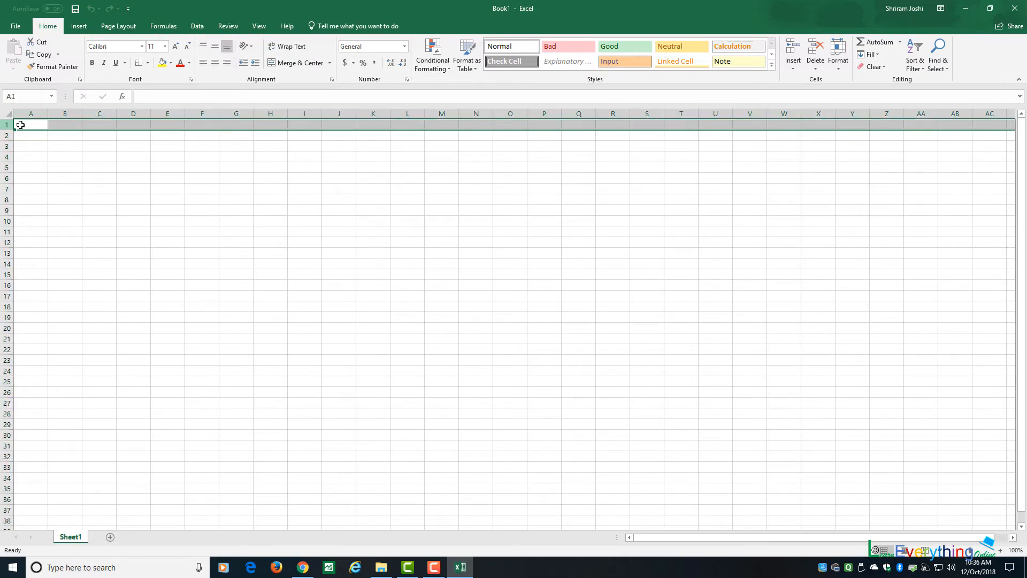
left_click(38, 126)
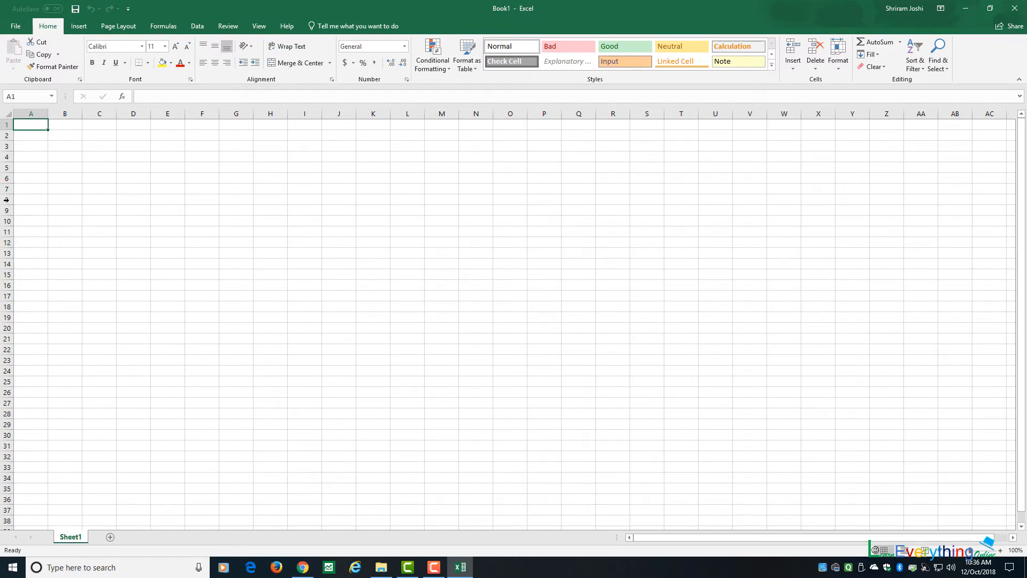
Step: Select every cell of the worksheet at once, and reduce the selection to cell A1
left_click(6, 115)
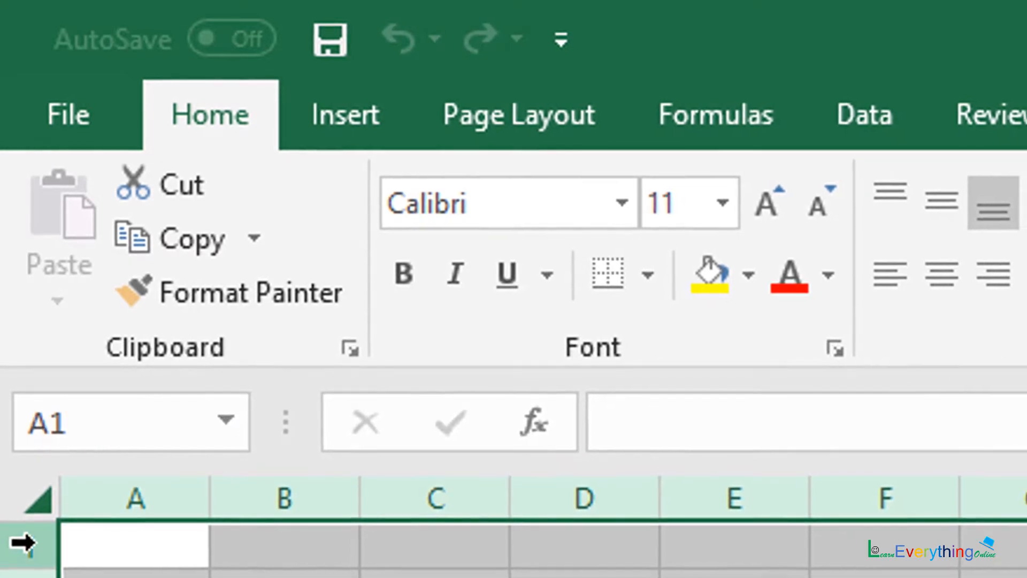
left_click(36, 500)
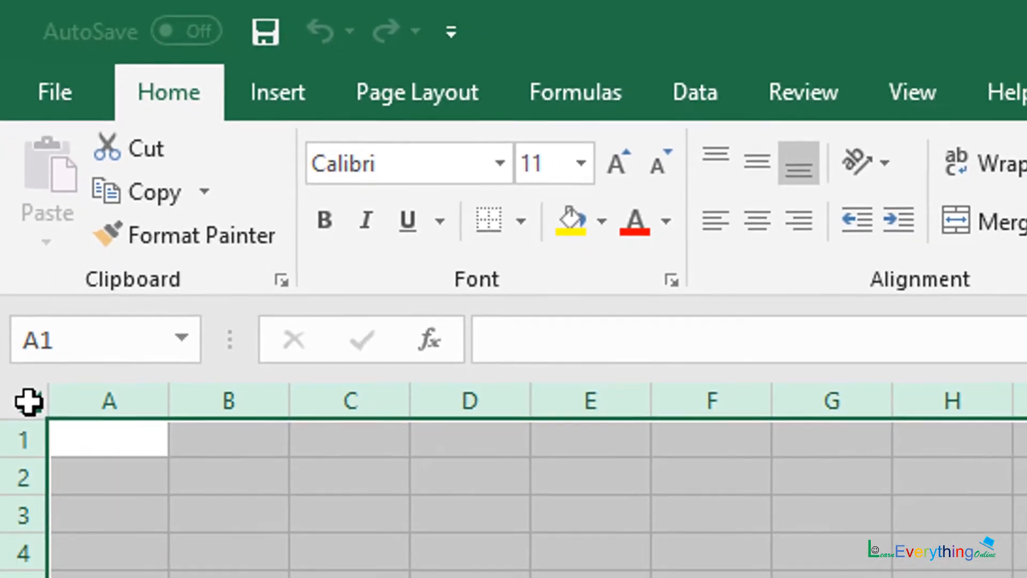
left_click(32, 440)
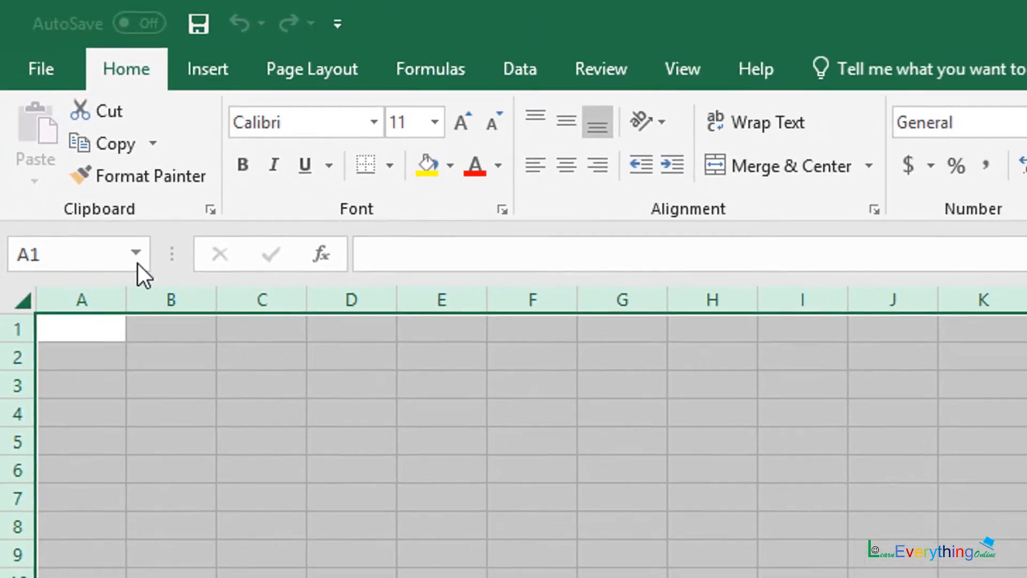
left_click(161, 299)
left_click(276, 314)
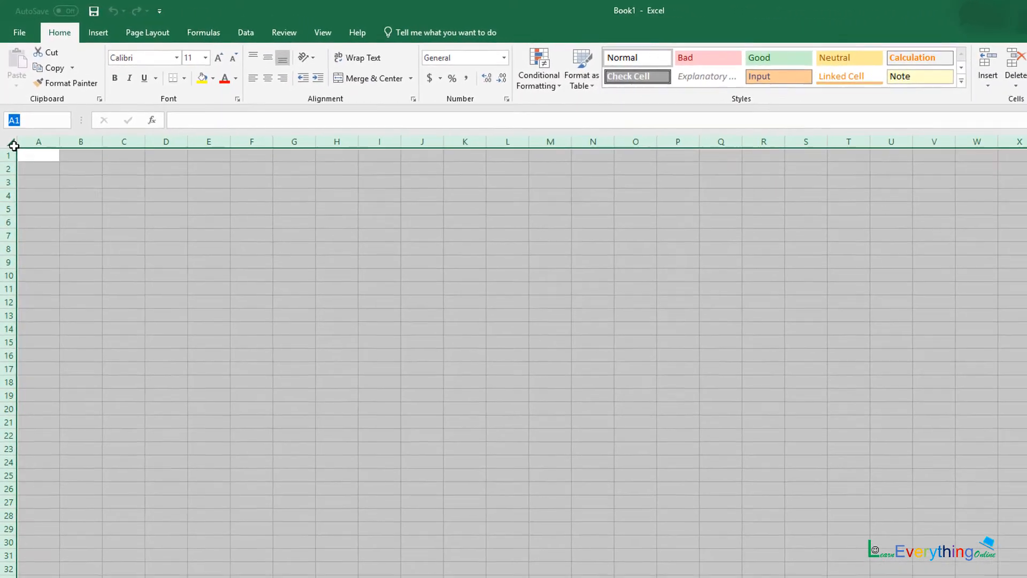
left_click(13, 169)
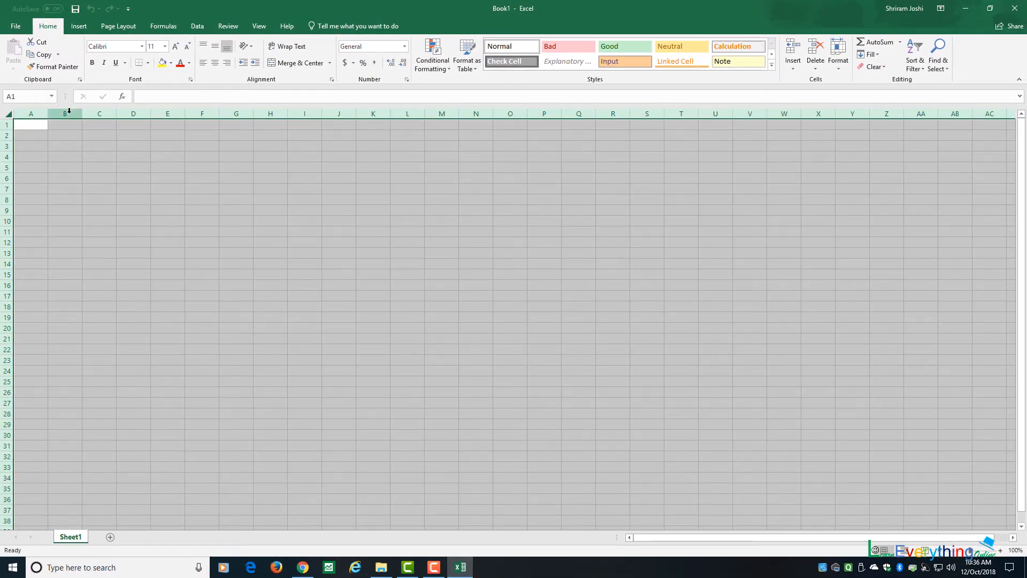
left_click(21, 125)
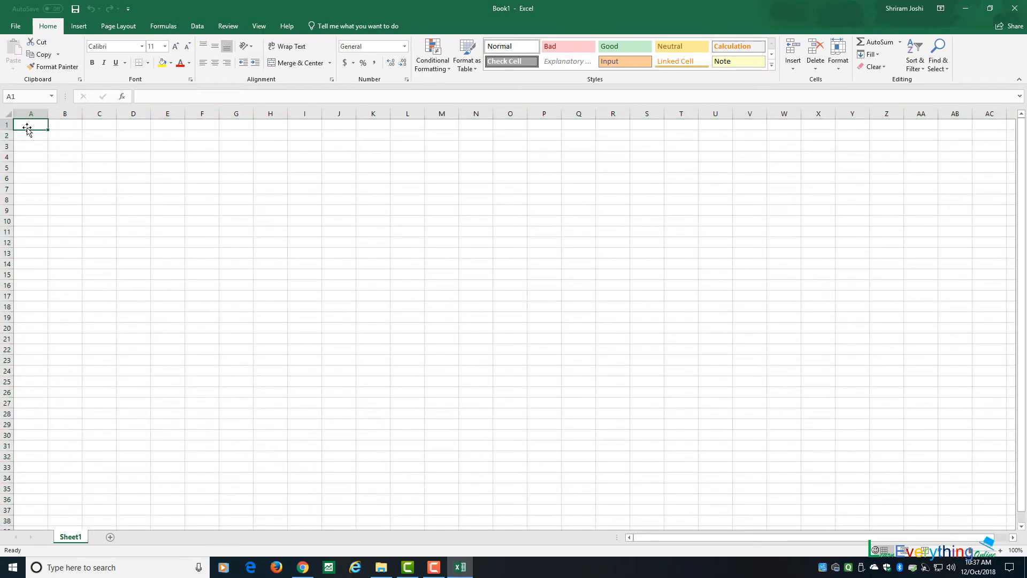
Step: Jump to the worksheet's last column and its last row, returning to cell A1
key("ctrl+Right")
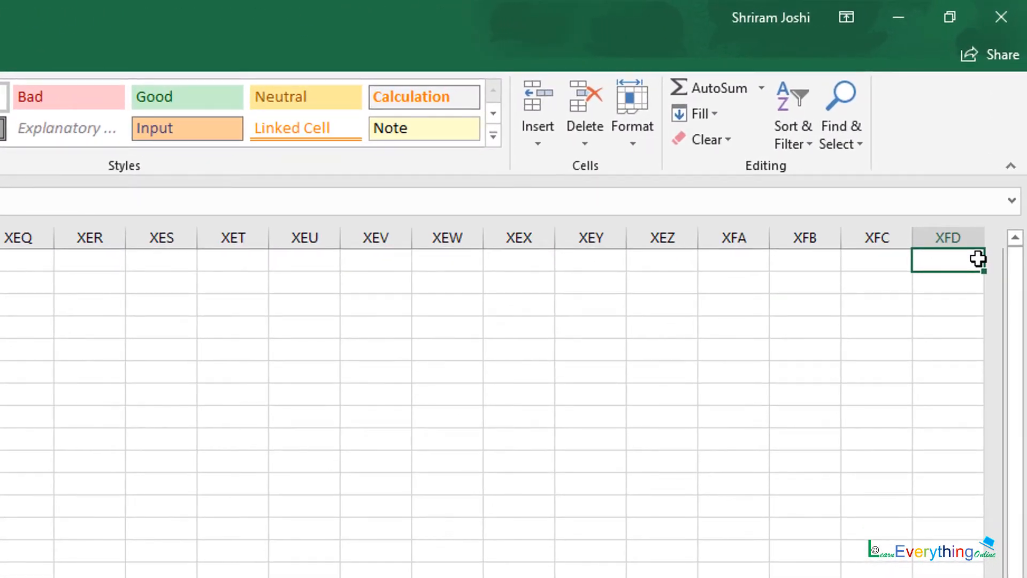
key("ctrl+Left")
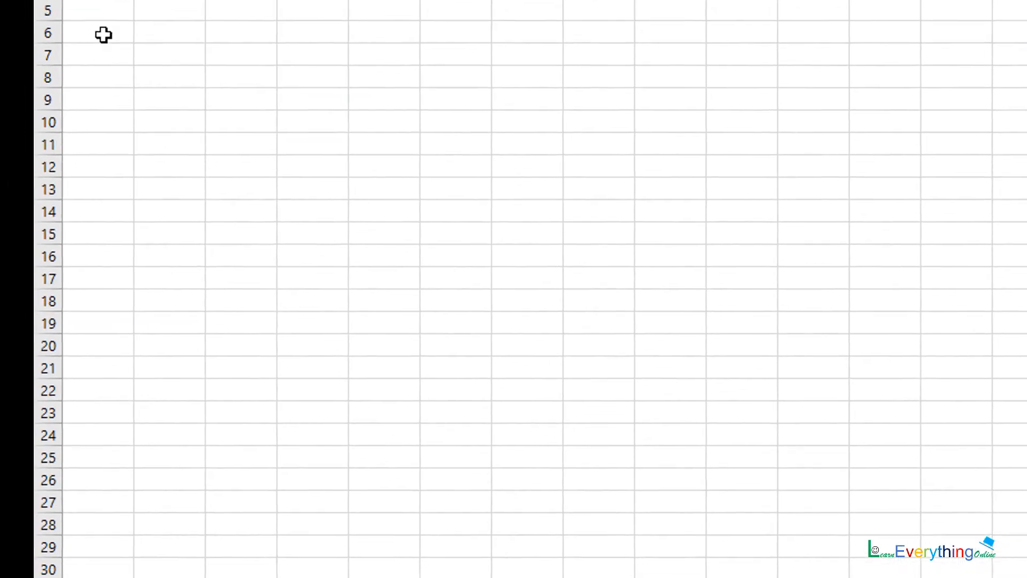
key("ctrl+Down")
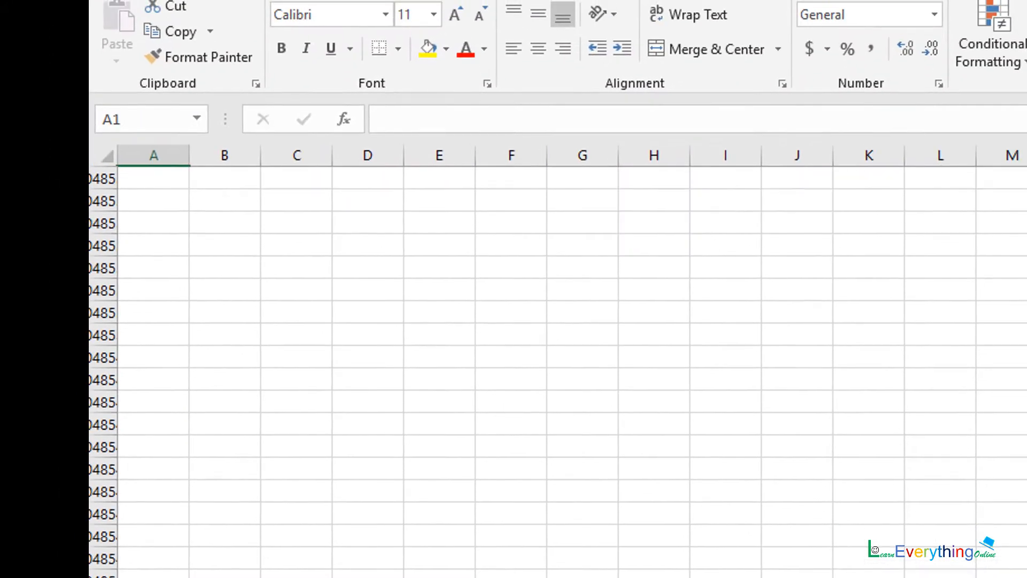
key("ctrl+Home")
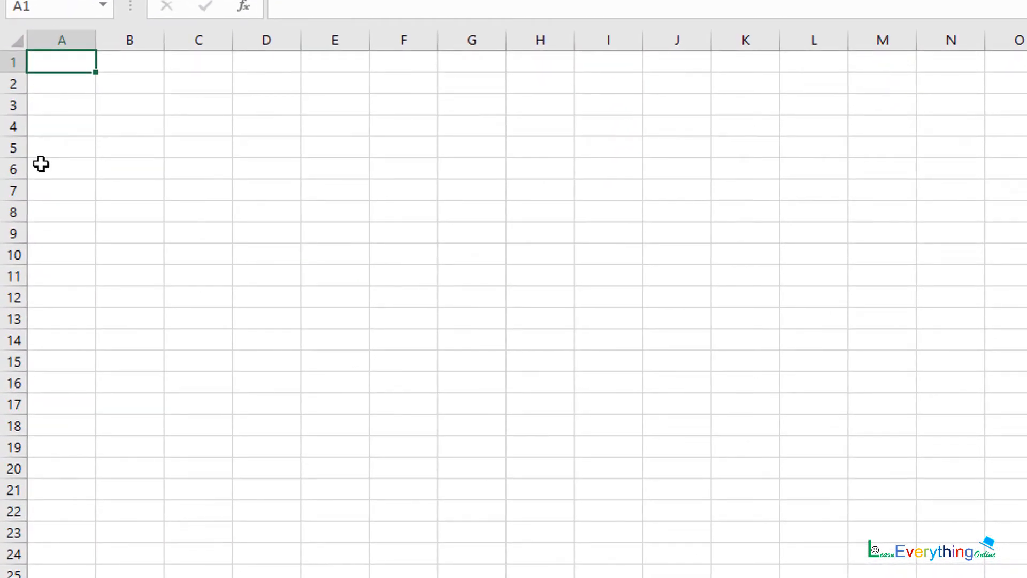
Step: Enter the title "marksheet for std x" in cell A1
type("marksheet")
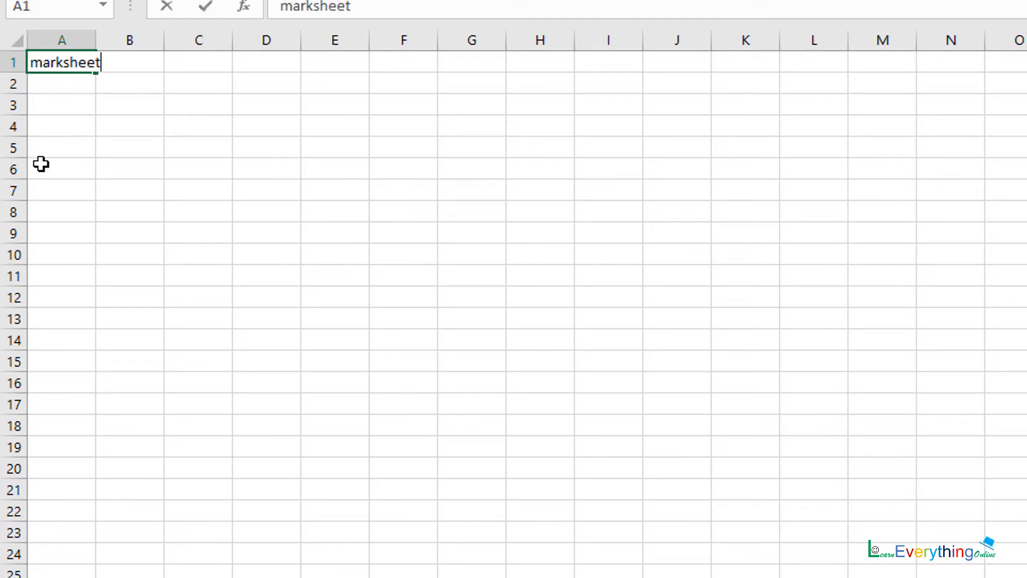
type(" for std")
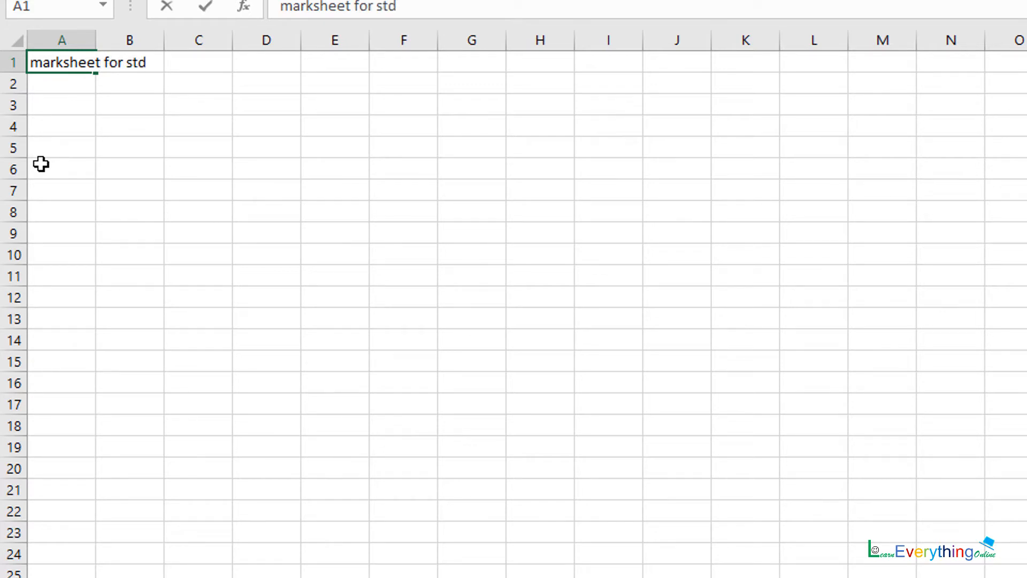
type(" x")
key("Return")
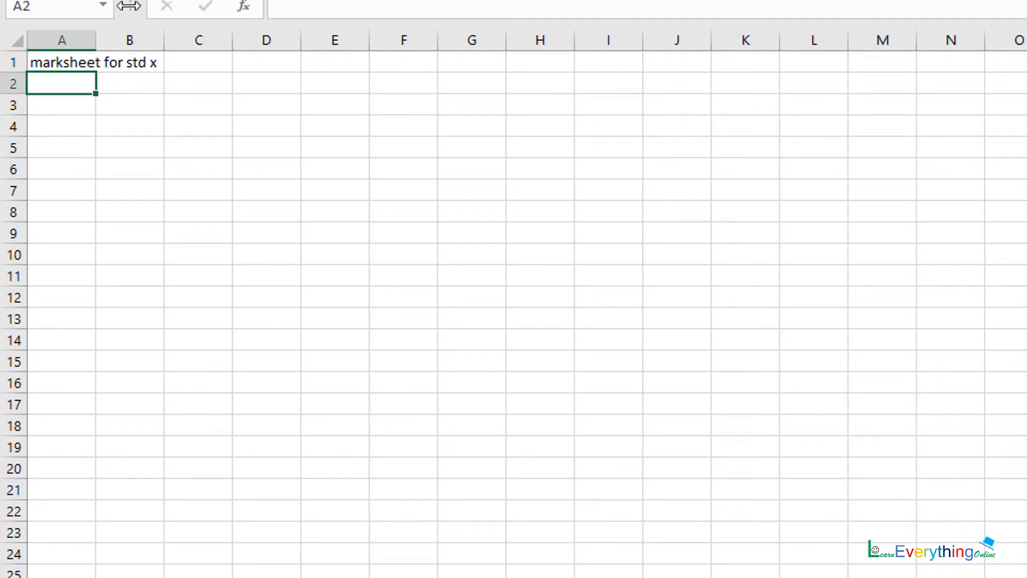
Step: Enter the filler text "fjdfjlsdfjl" in cell B1 and check the full contents of cells A1 and B1
left_click(107, 62)
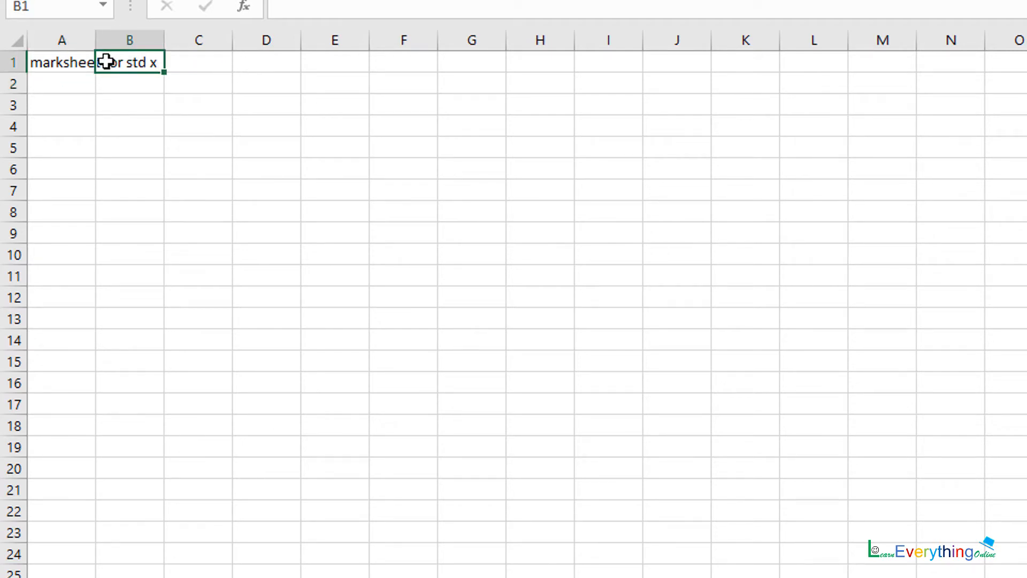
type("fjdfjlsdfjl")
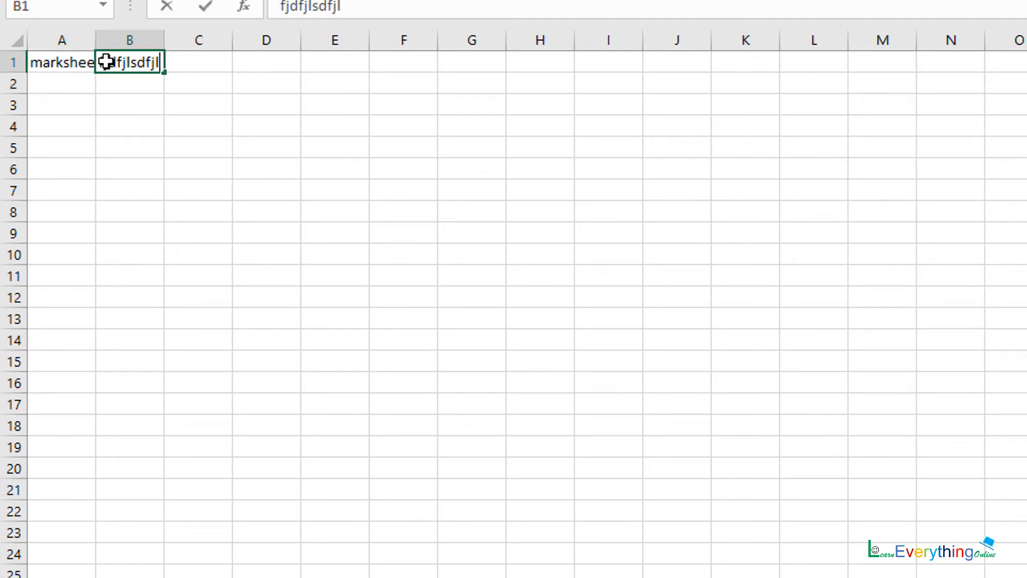
key("Return")
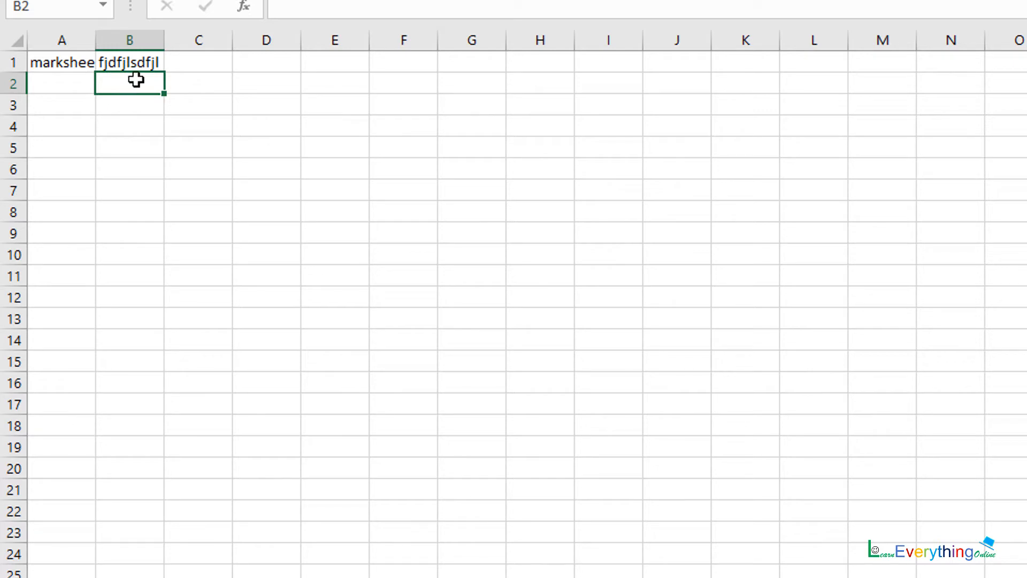
left_click(47, 67)
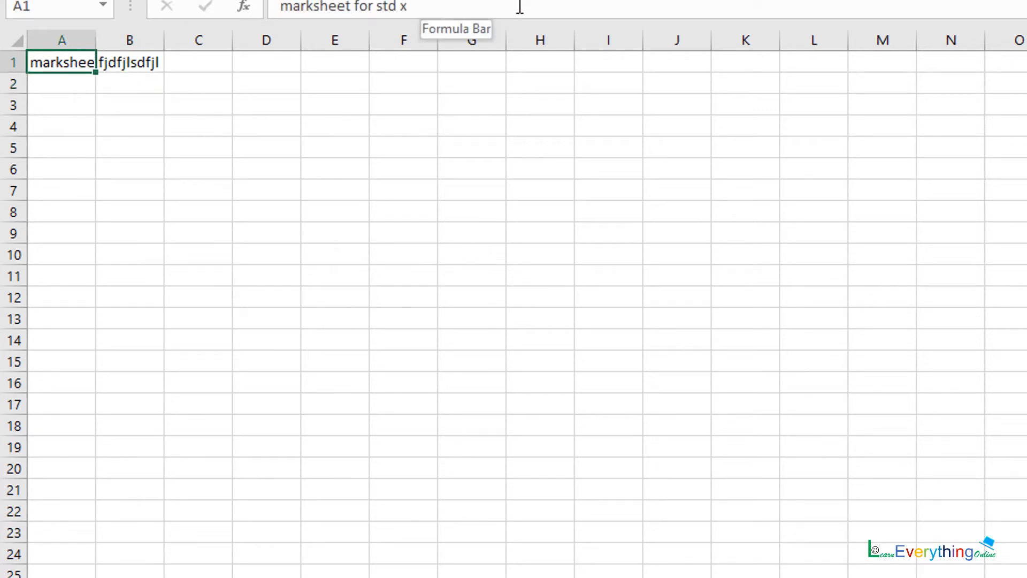
left_click(131, 62)
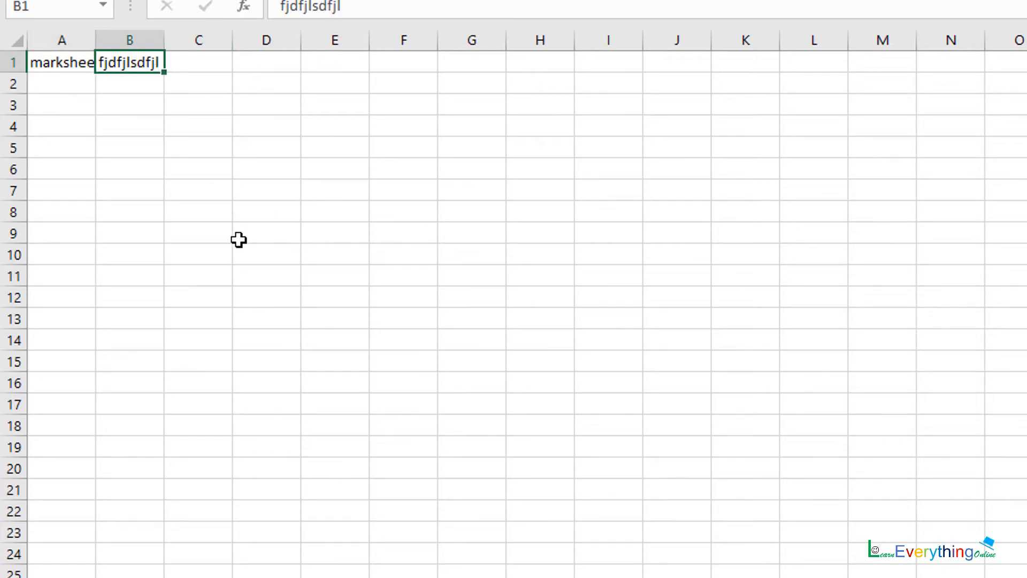
Step: Clear the filler text from cell B1 and select the title in cell A1
key("Delete")
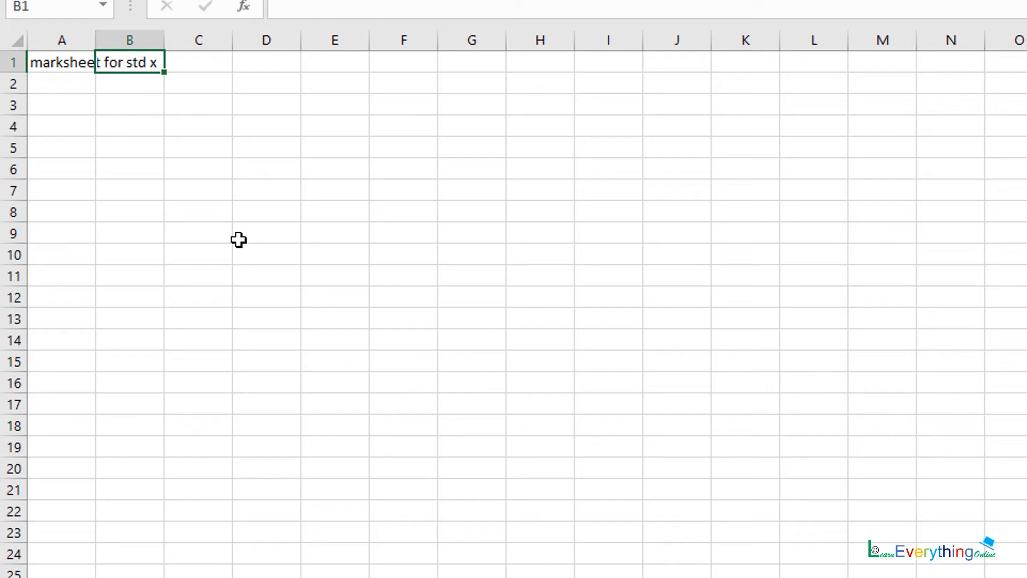
left_click(63, 64)
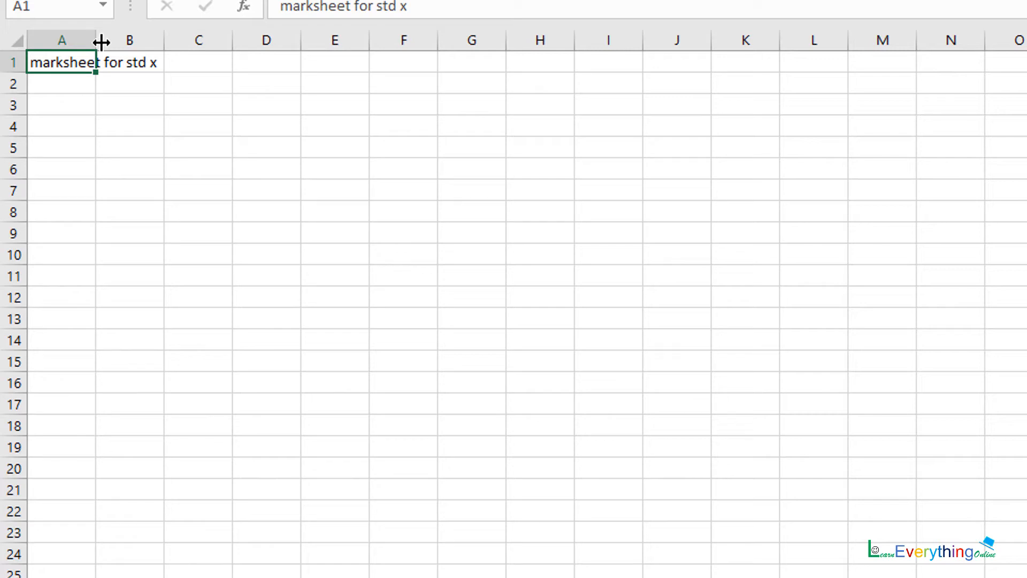
Step: Try widening column A to fit the whole title, and undo the column width change
left_click_drag(102, 42, 219, 40)
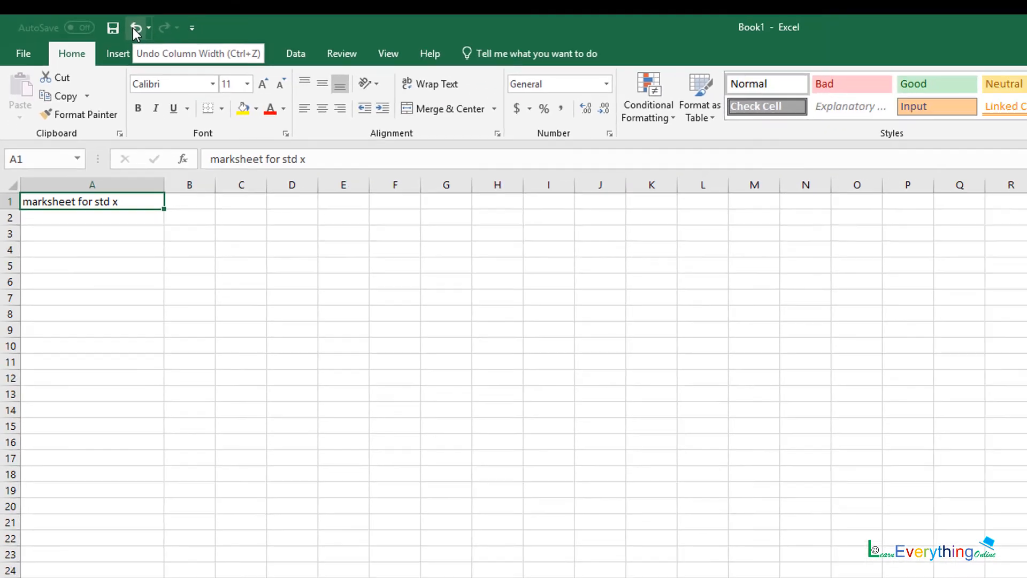
left_click(181, 47)
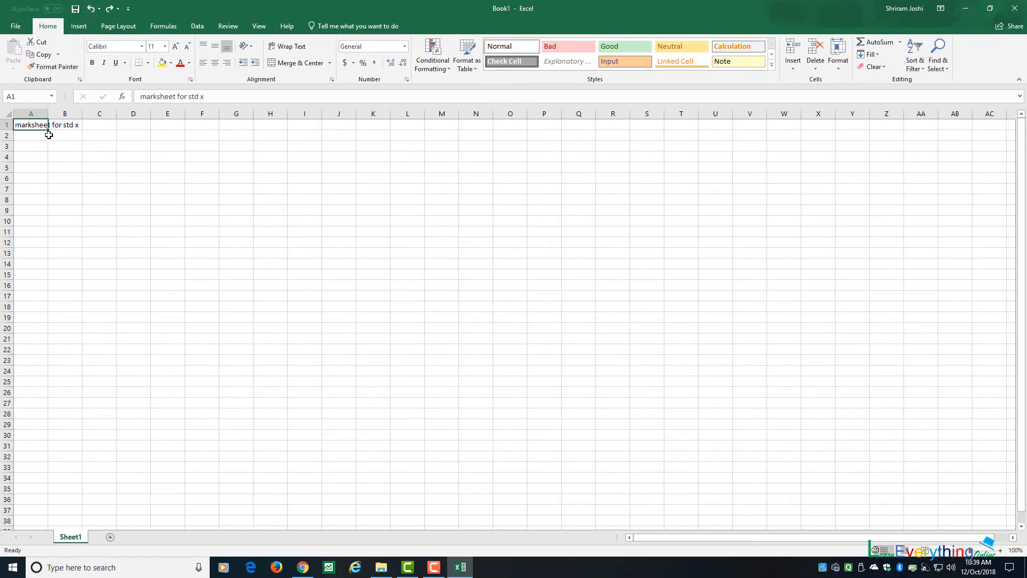
Step: Enter the heading "name" in cell A2 and the first student's name in cell A3
left_click(29, 136)
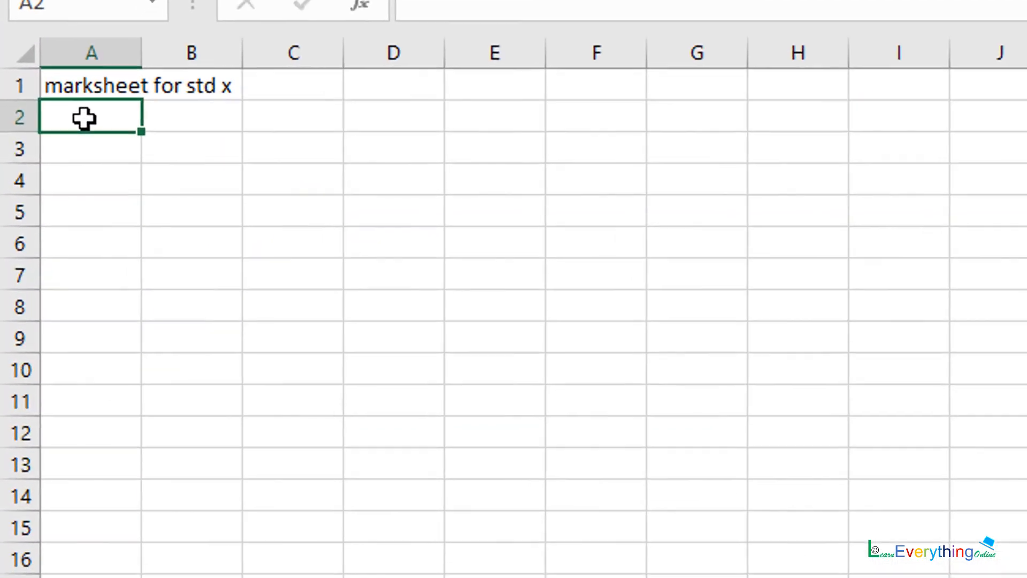
type("n")
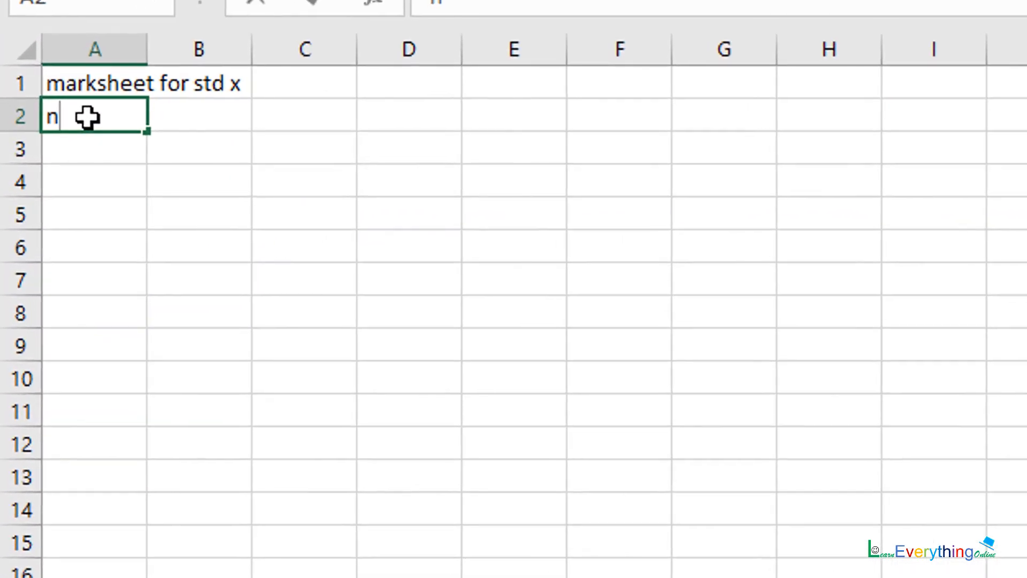
type("ame")
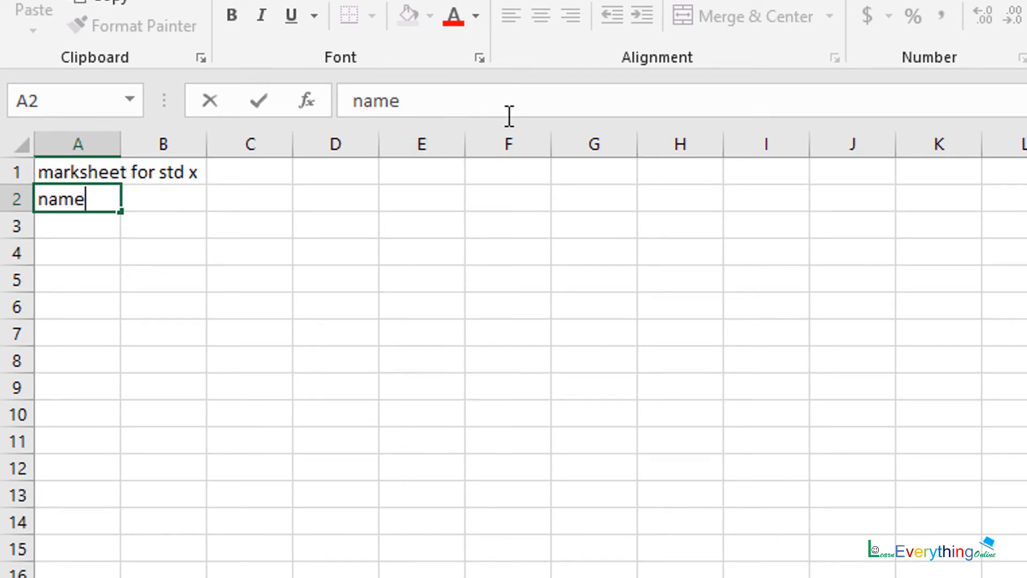
key("Return")
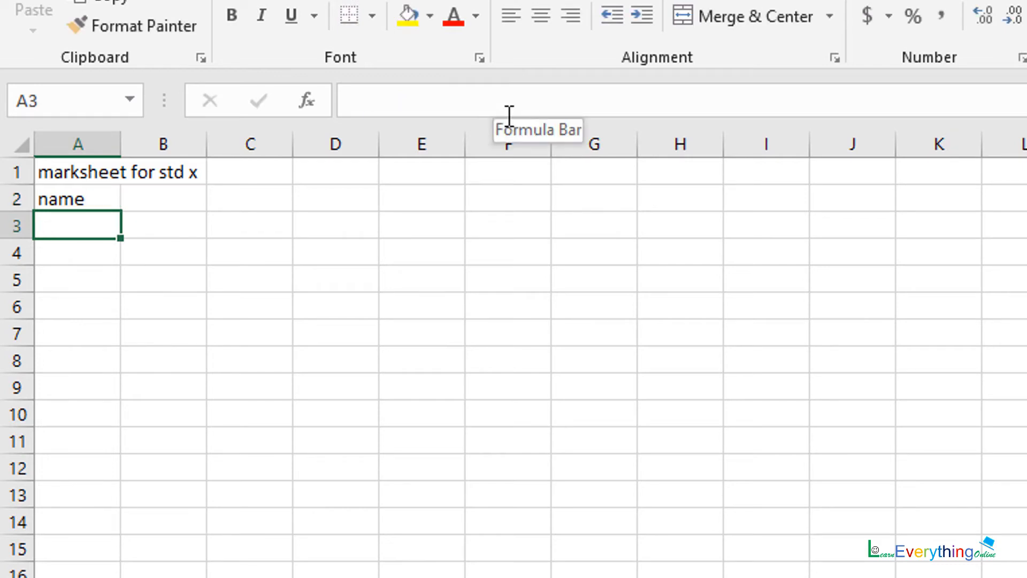
type("ram")
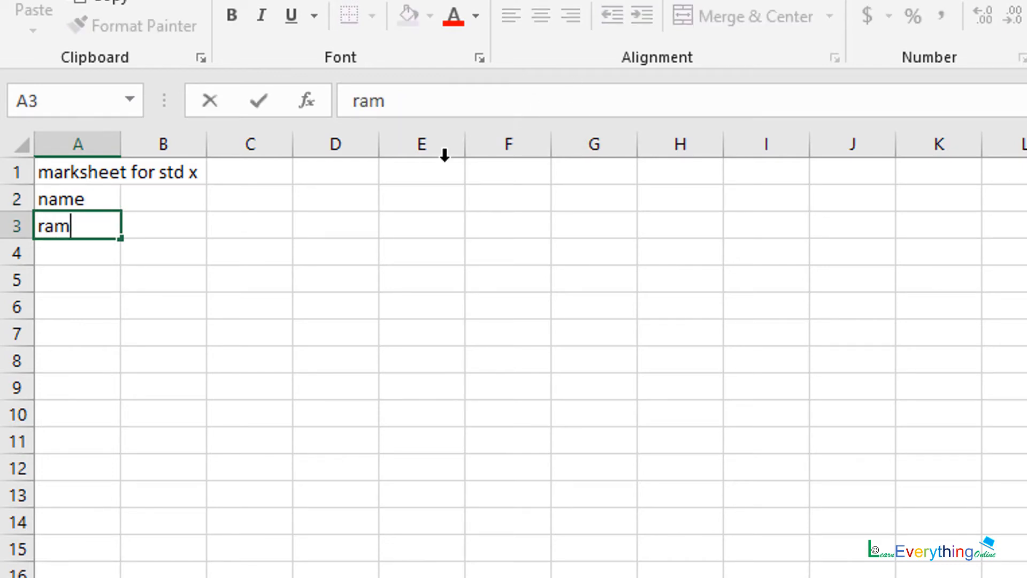
Step: Enter the headings "maths", "eng", "marathi" and "total" in cells B2 to E2
left_click(170, 198)
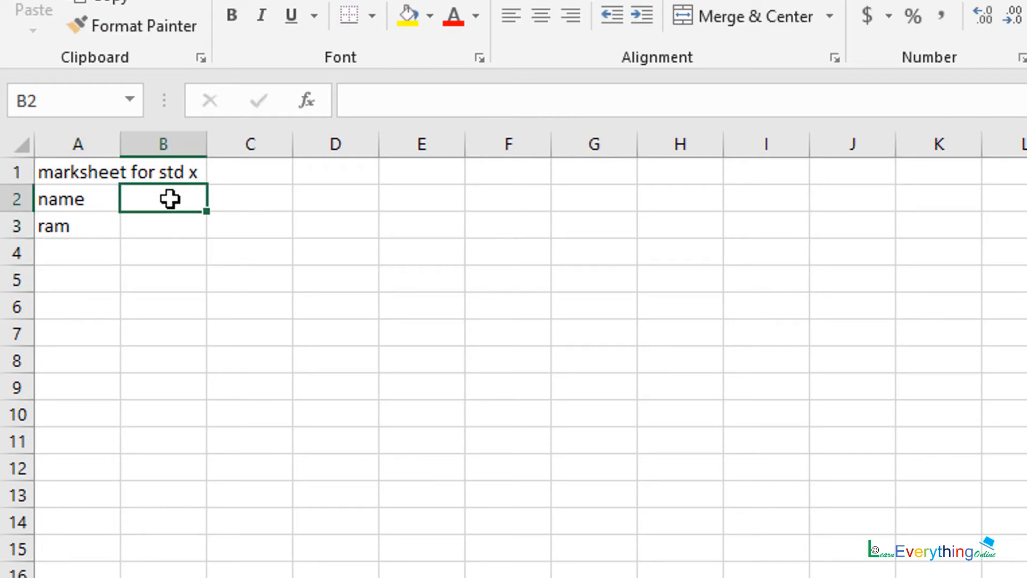
type("maths")
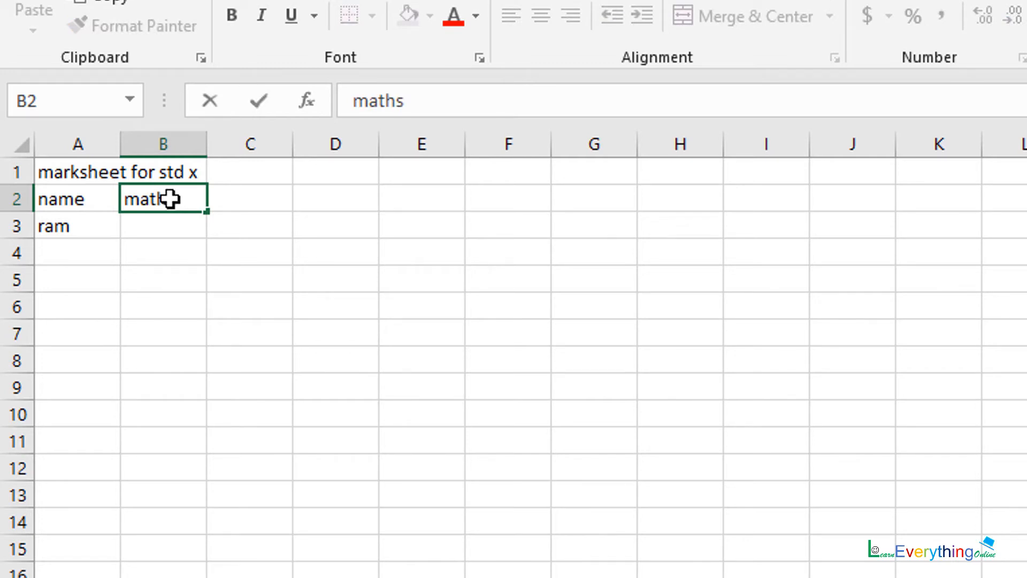
key("Tab")
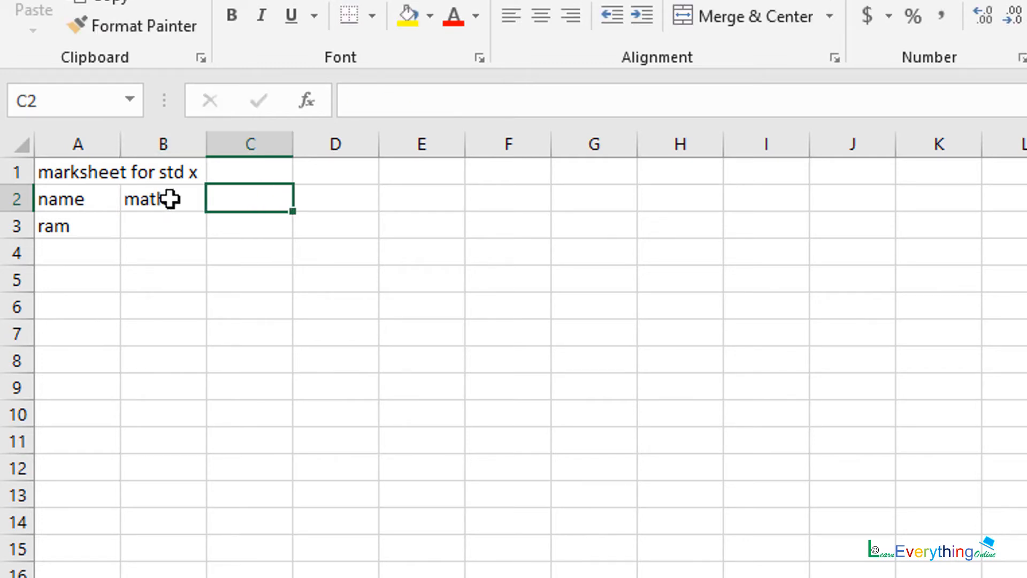
type("eng")
key("Tab")
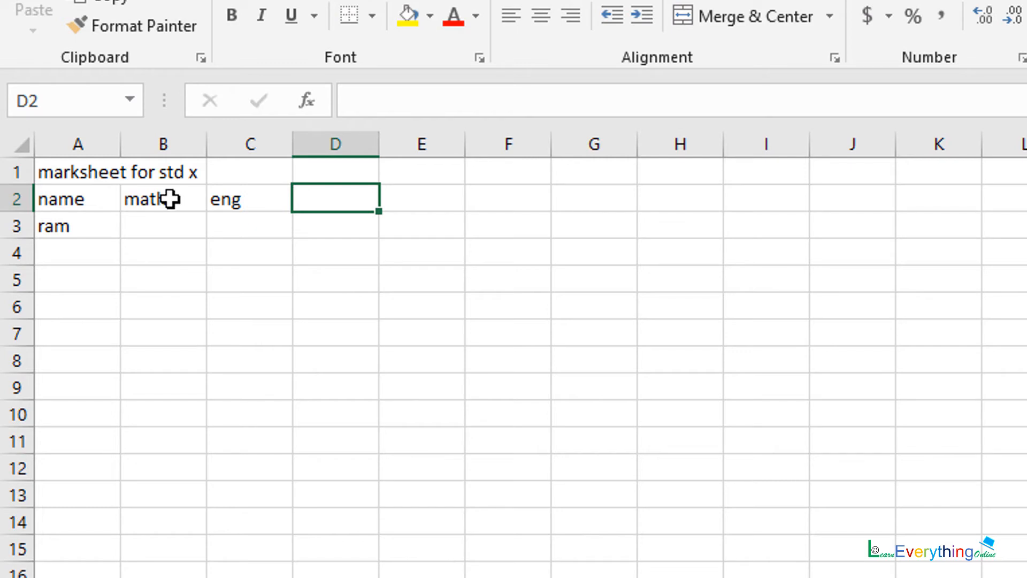
type("ma")
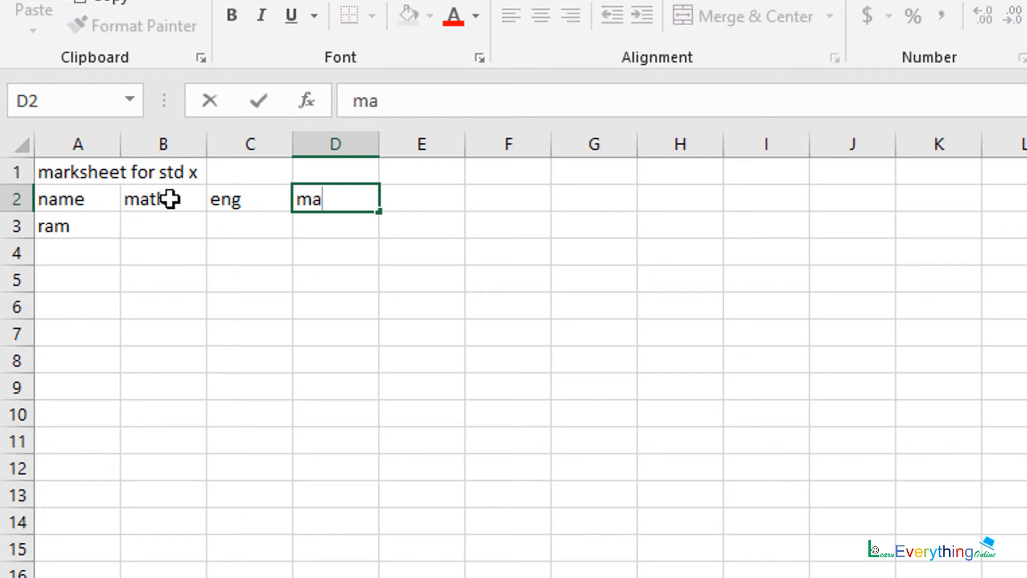
type("rathi")
key("Tab")
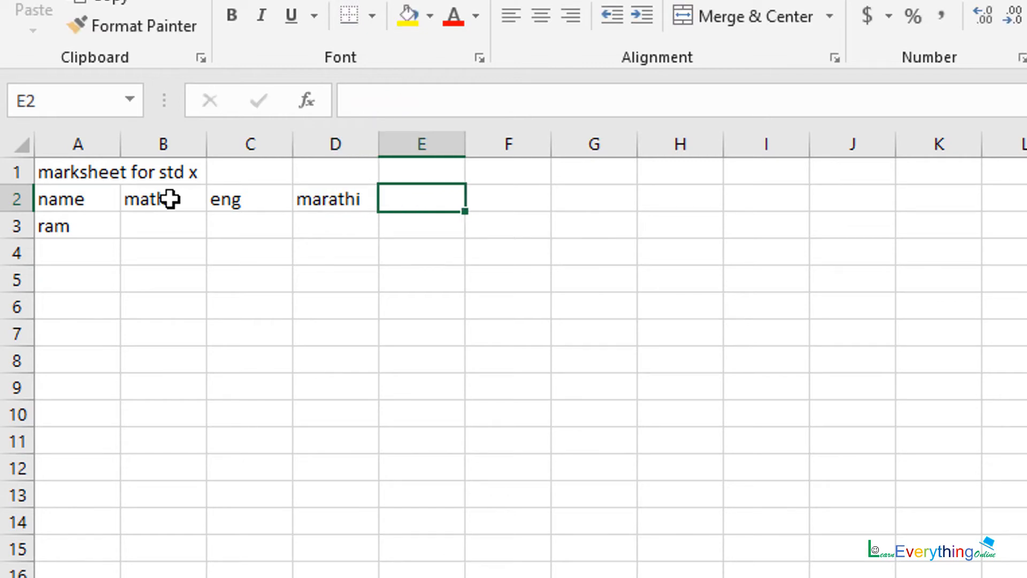
type("total")
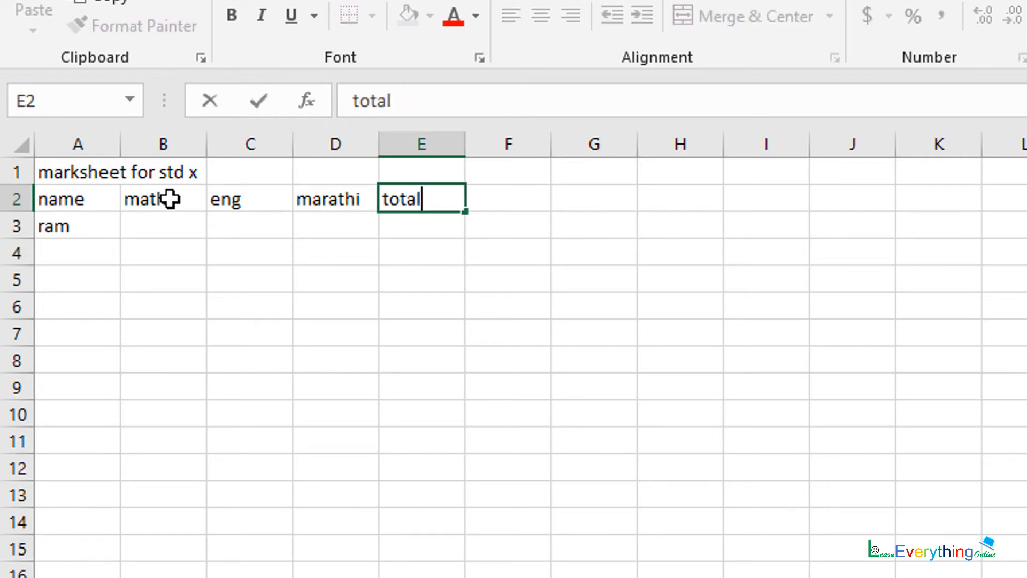
key("Return")
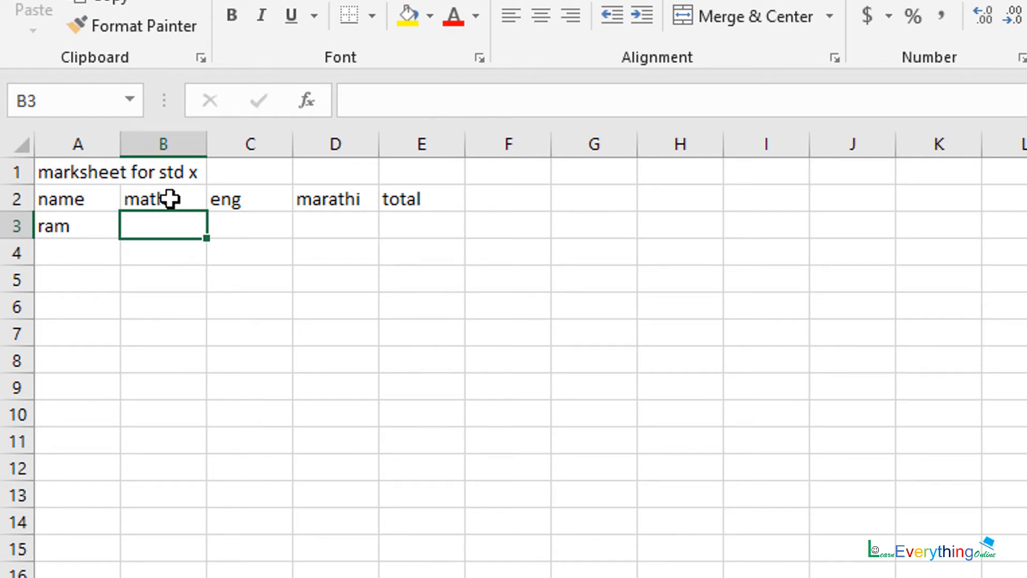
Step: Enter the first student's marks 95, 89 and 87 in cells B3, C3 and D3
type("95")
key("Tab")
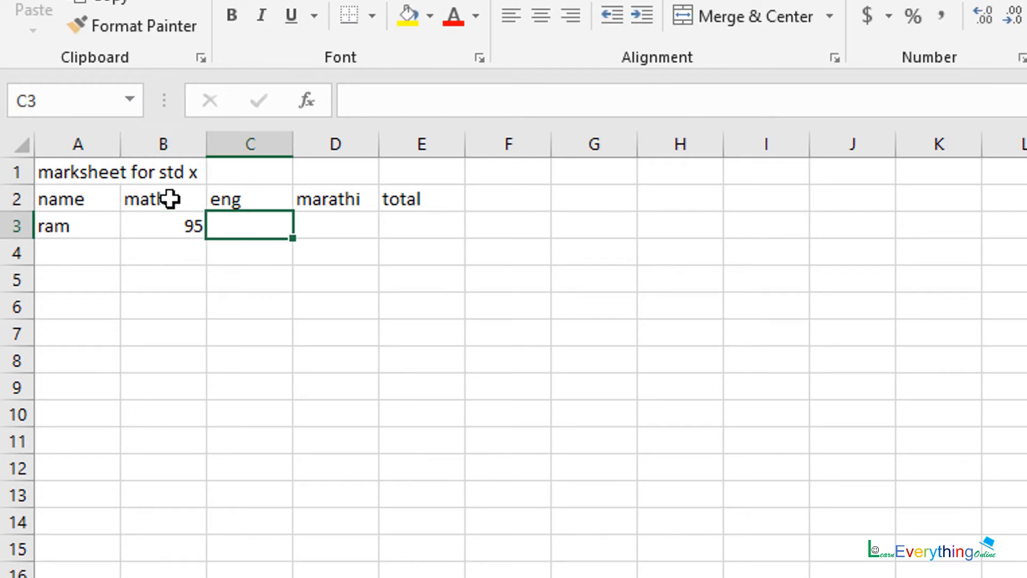
type("89")
key("Tab")
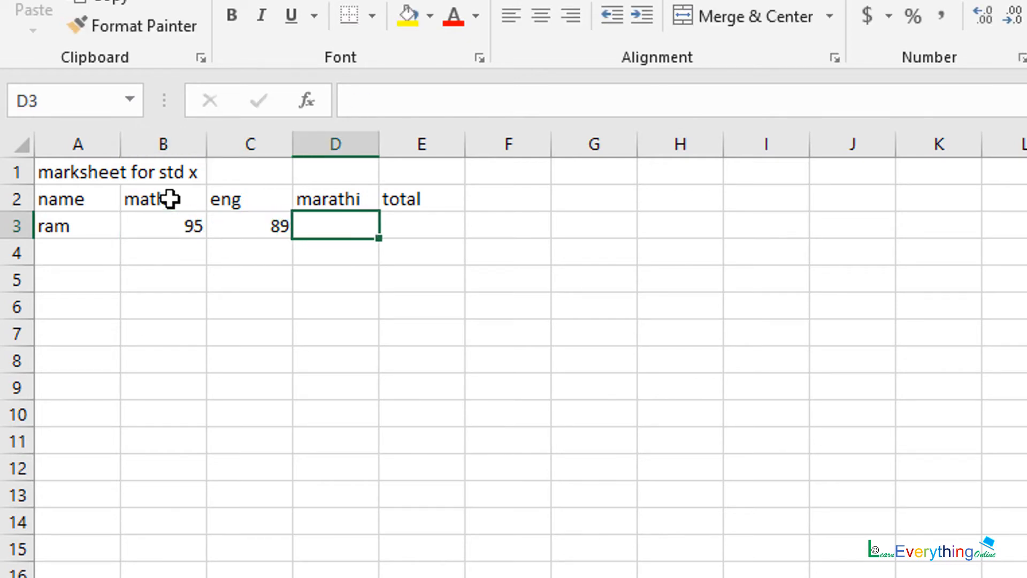
type("87")
key("Tab")
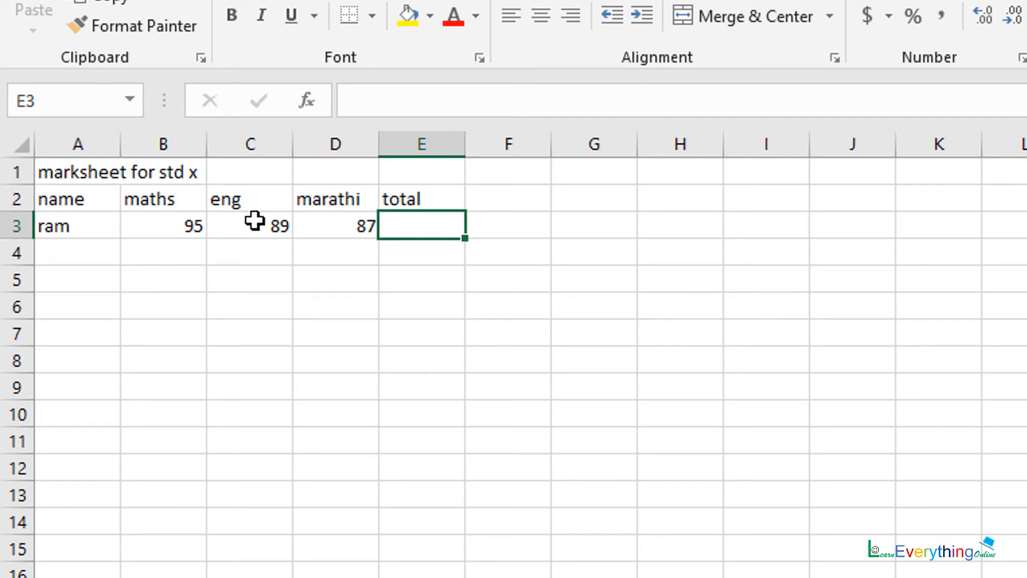
Step: Total the marks in B3:D3 with AutoSum in cell E3, and compare its formula with the source cells
left_click(184, 225)
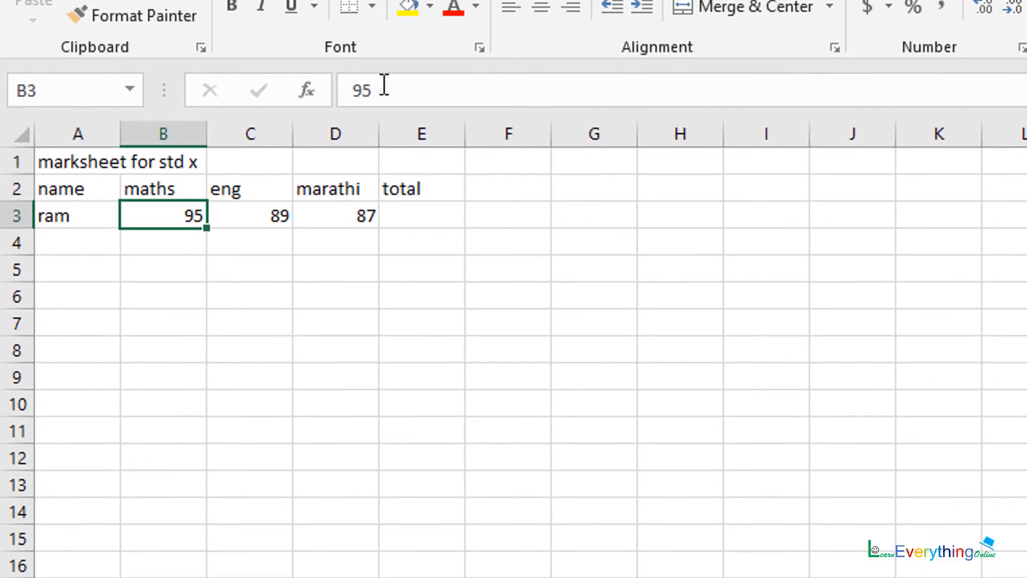
left_click(436, 222)
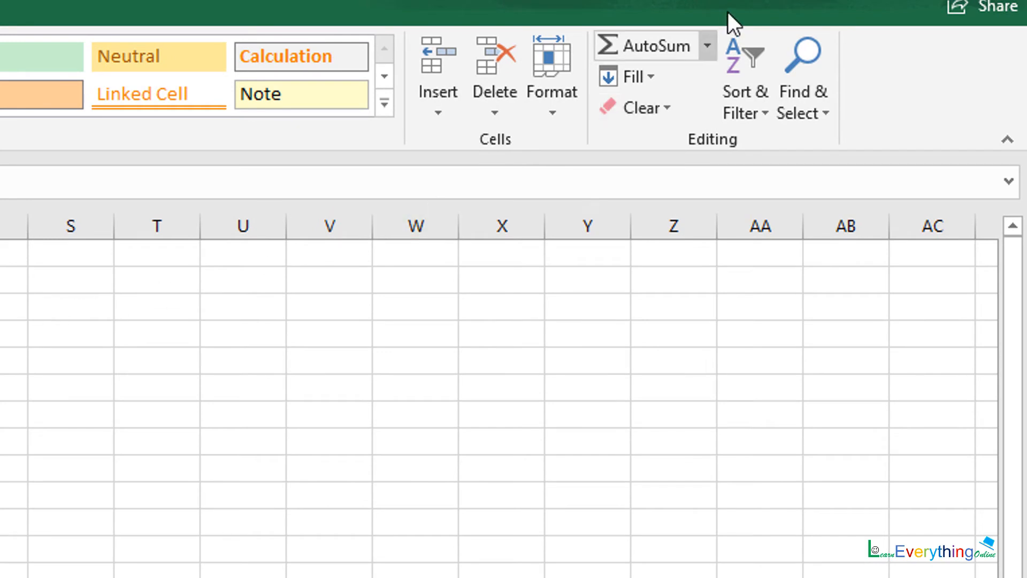
left_click(619, 44)
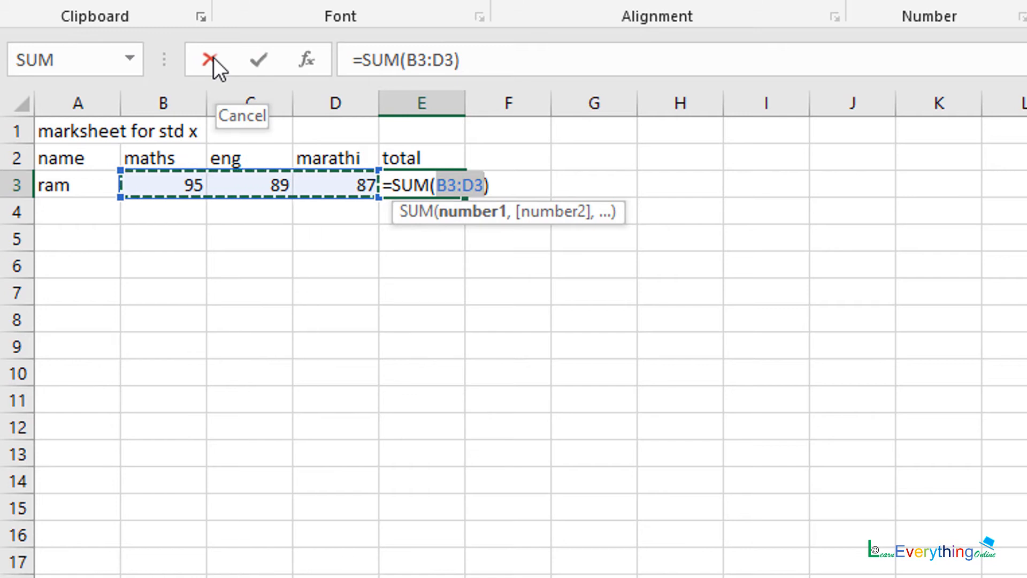
left_click(261, 59)
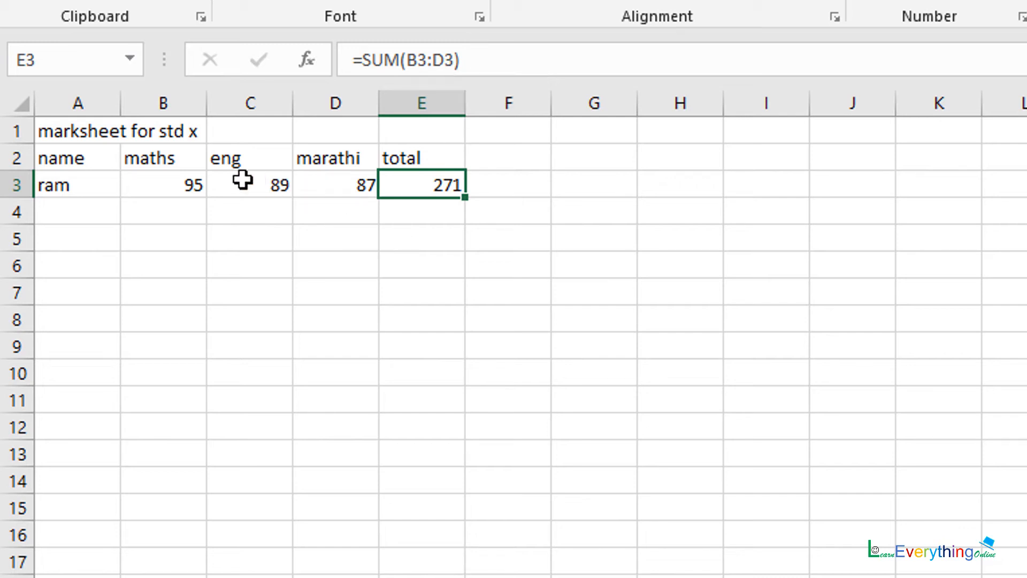
left_click(140, 162)
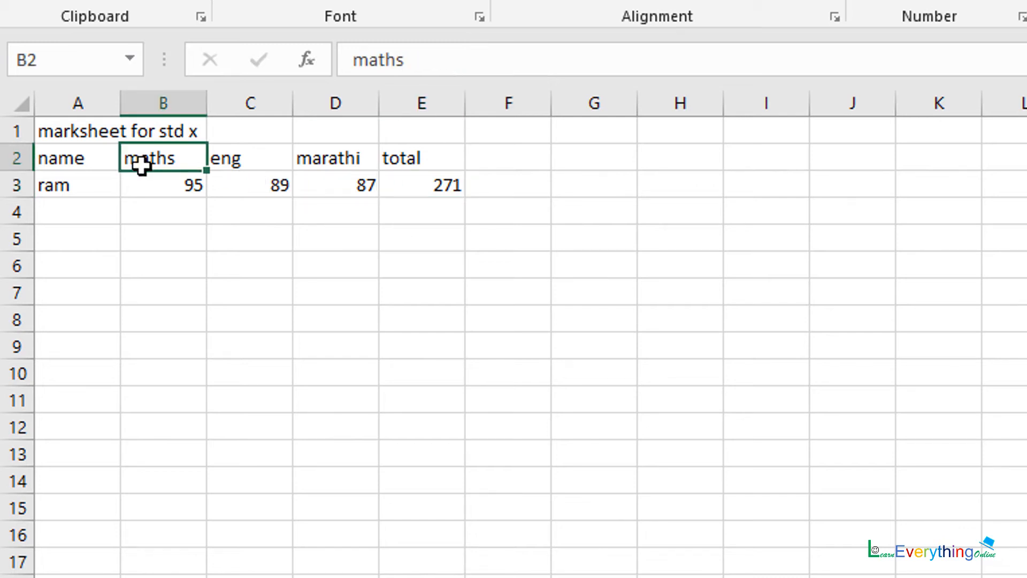
left_click(415, 188)
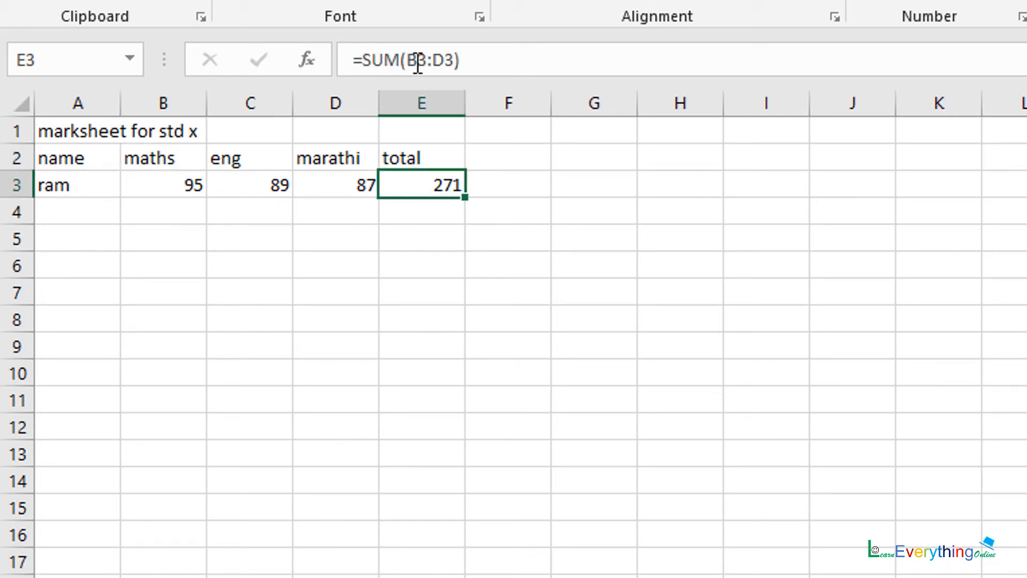
left_click(252, 191)
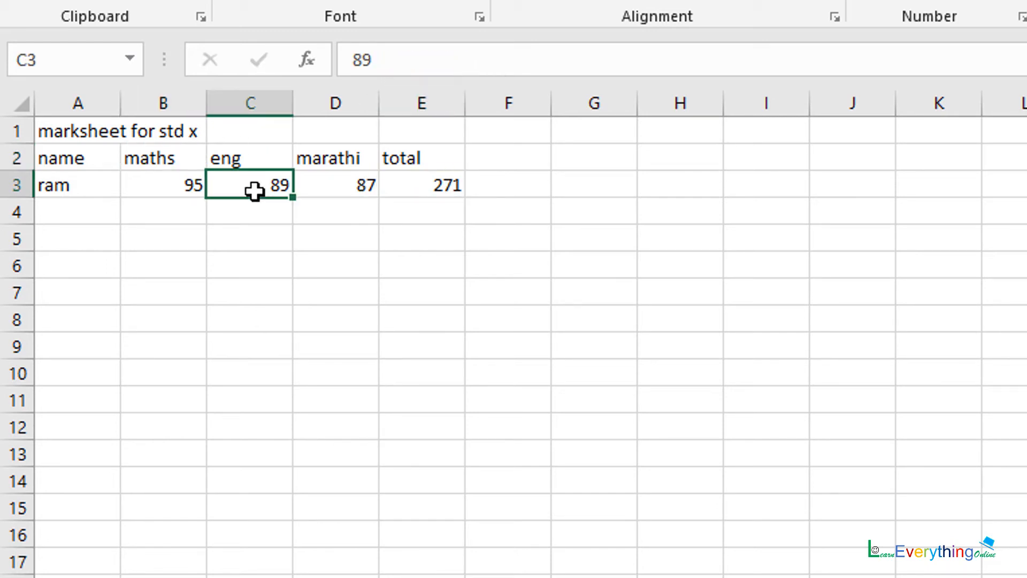
left_click(436, 179)
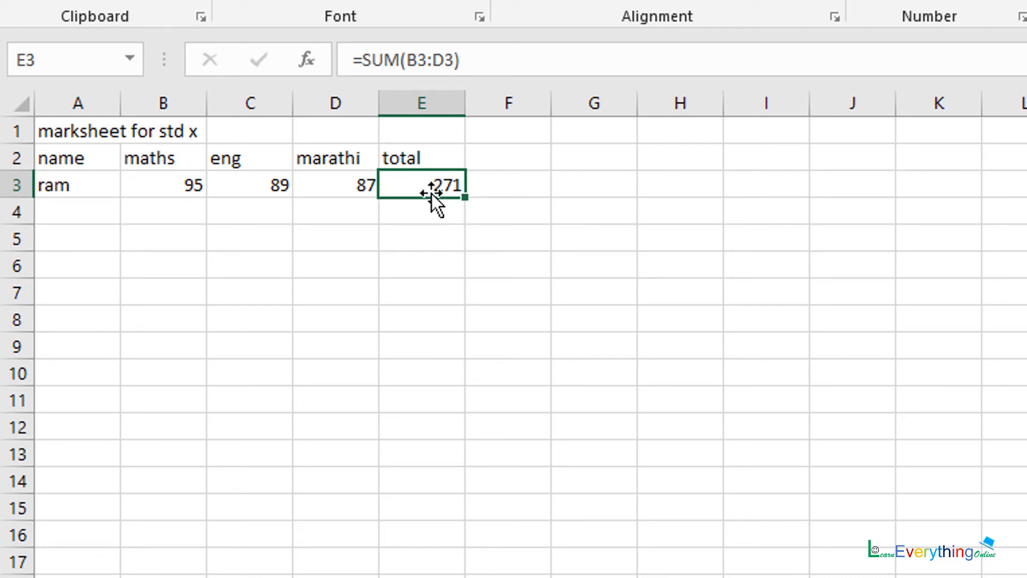
Step: Enter the second student's name in cell A4 and the marks 87, 89 and 87 in B4 to D4
left_click(51, 204)
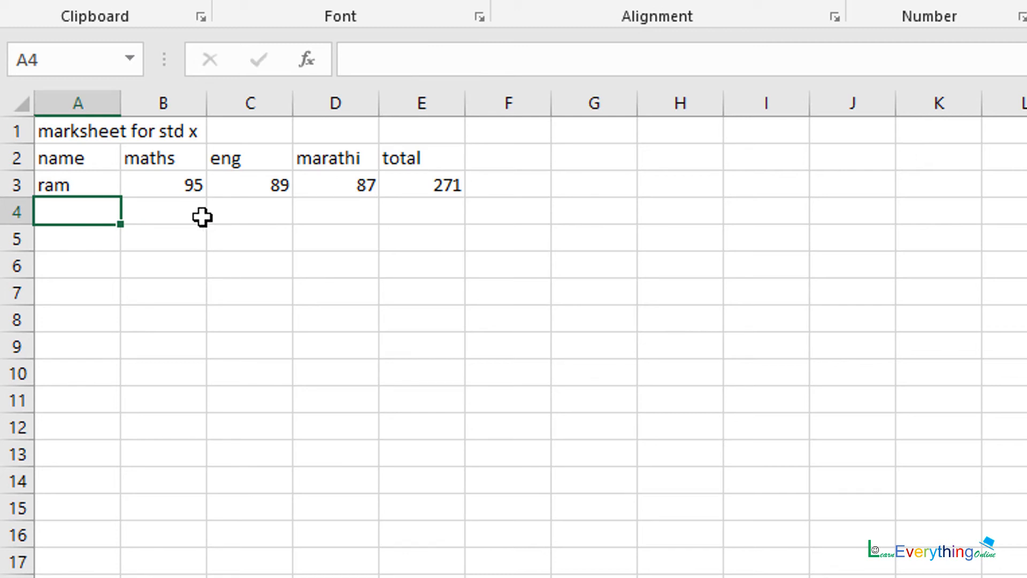
type("sham")
key("Tab")
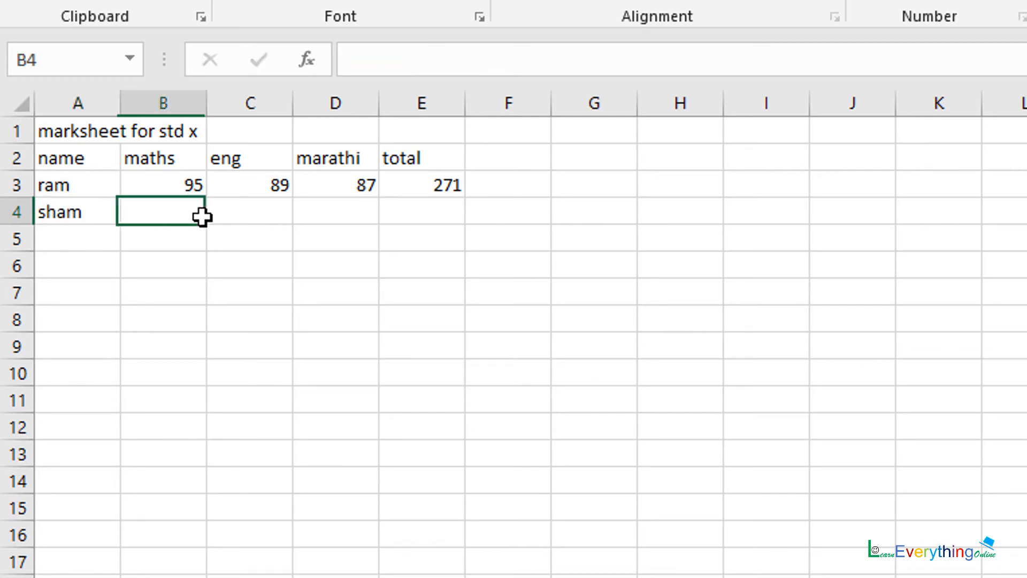
type("87")
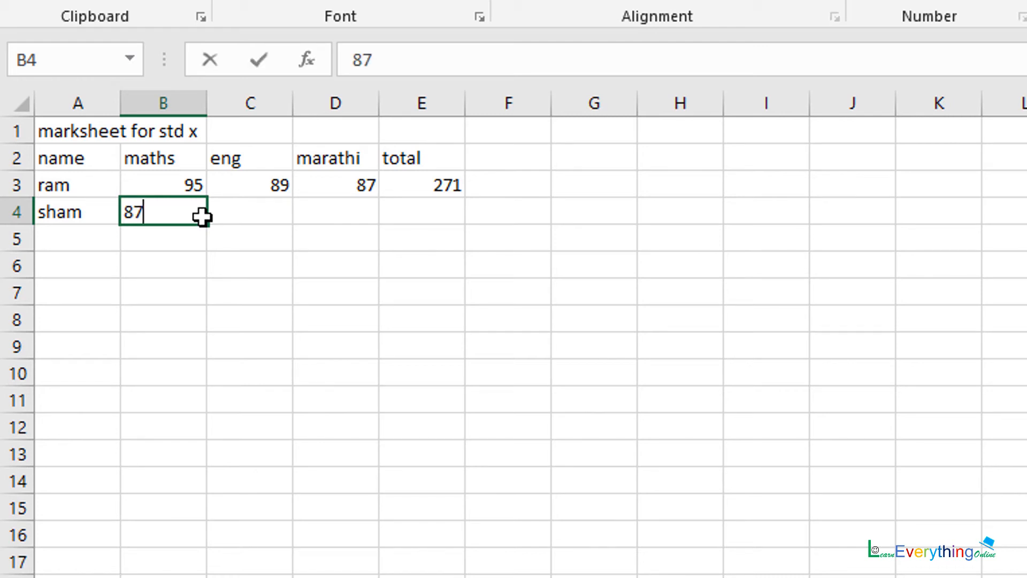
key("Tab")
type("89")
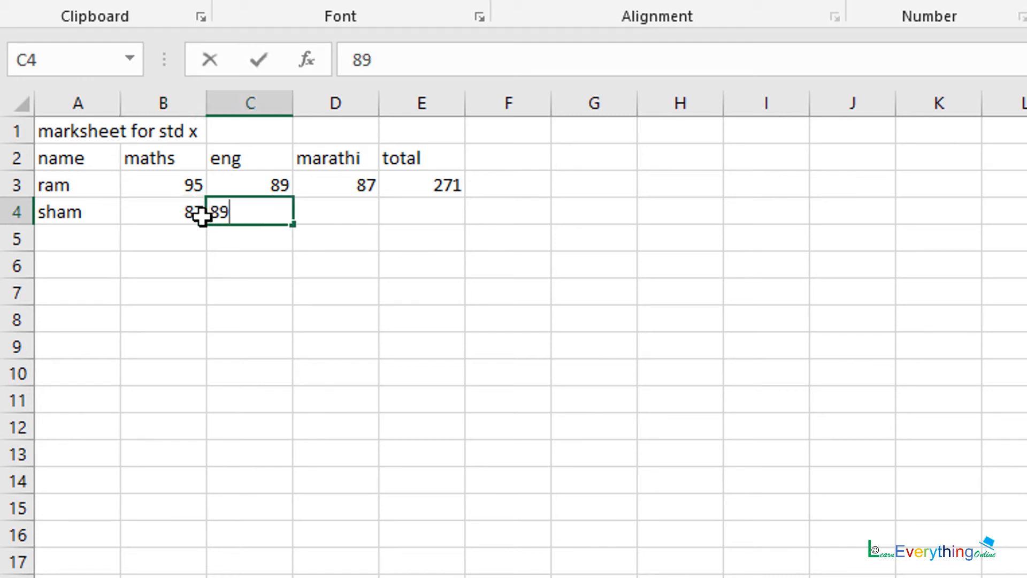
key("Tab")
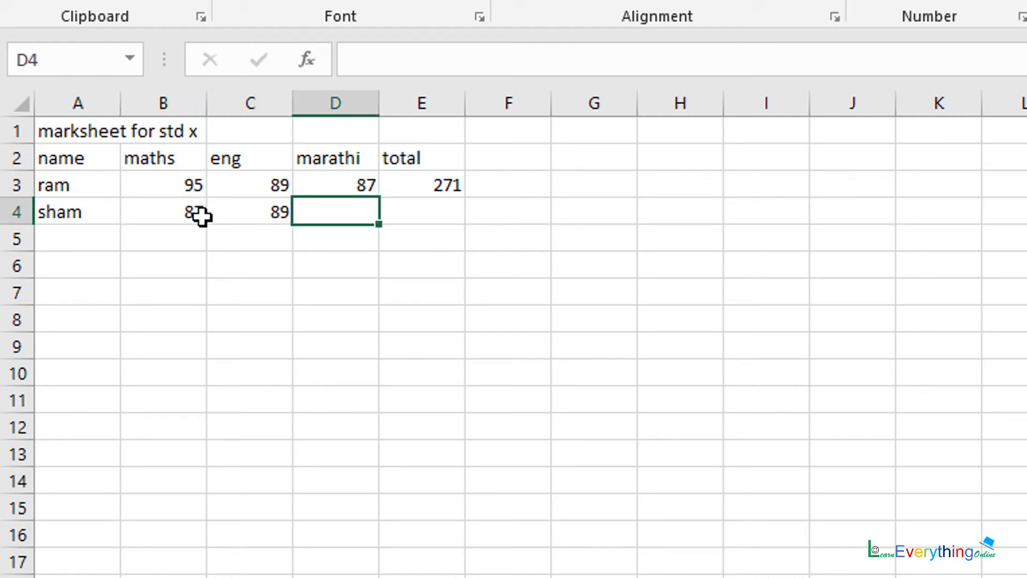
type("87")
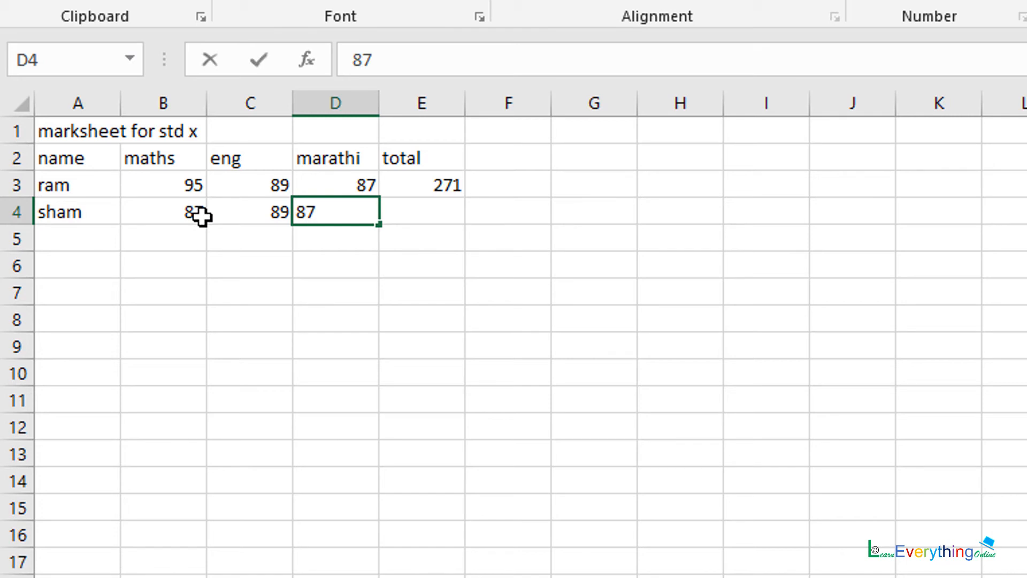
key("Tab")
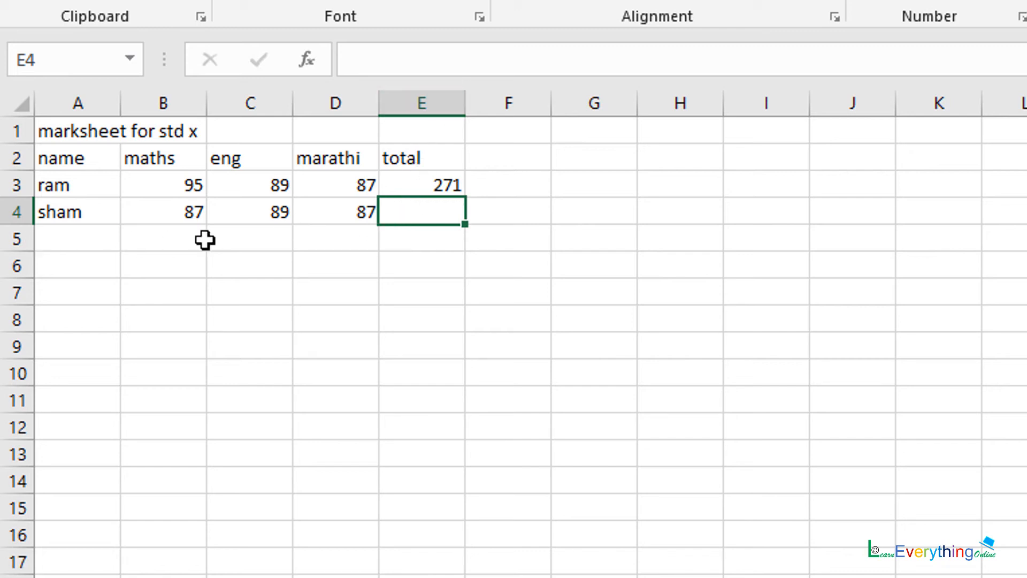
Step: Copy the total formula from cell E3 down through E6 and recalculate the sheet
left_click(437, 181)
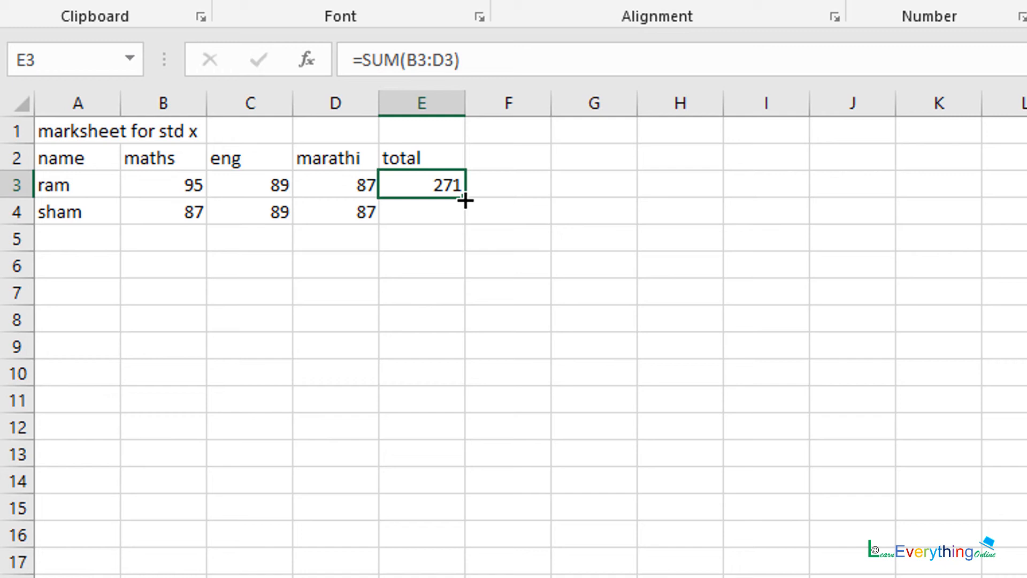
left_click_drag(465, 200, 477, 289)
left_click(475, 289)
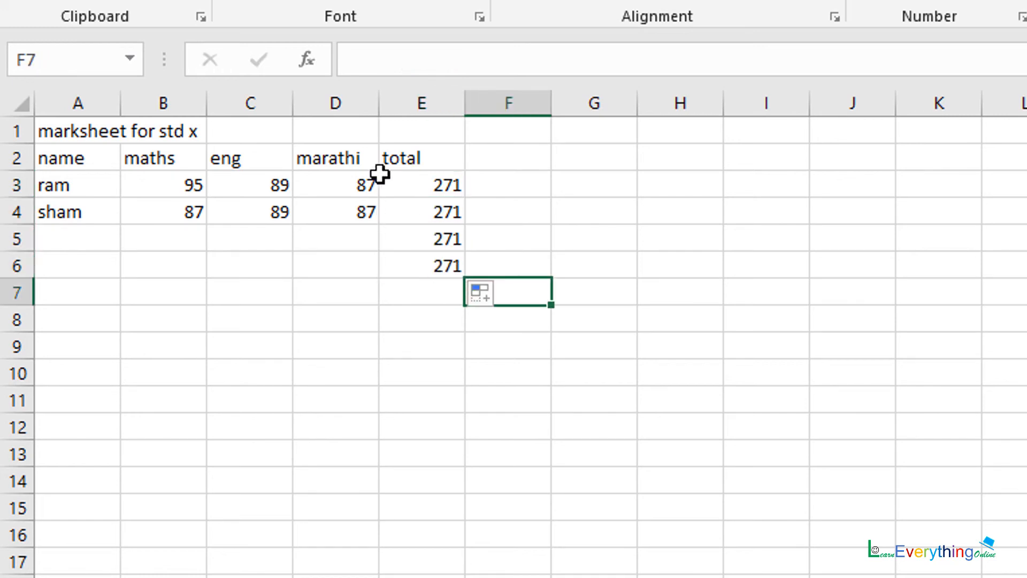
left_click(412, 211)
key("F9")
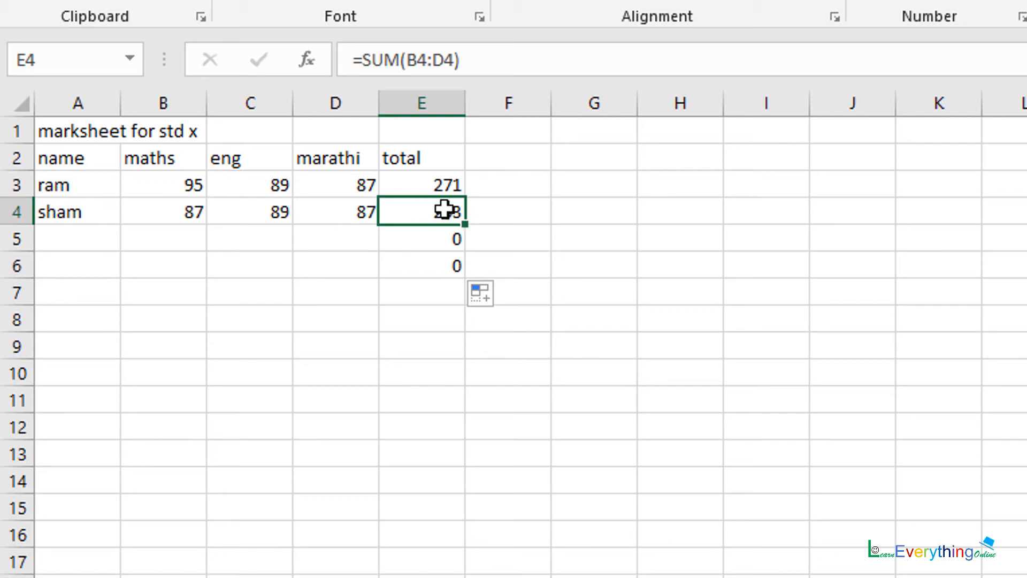
Step: Change the second student's eng mark in cell C4 to 50
left_click(216, 212)
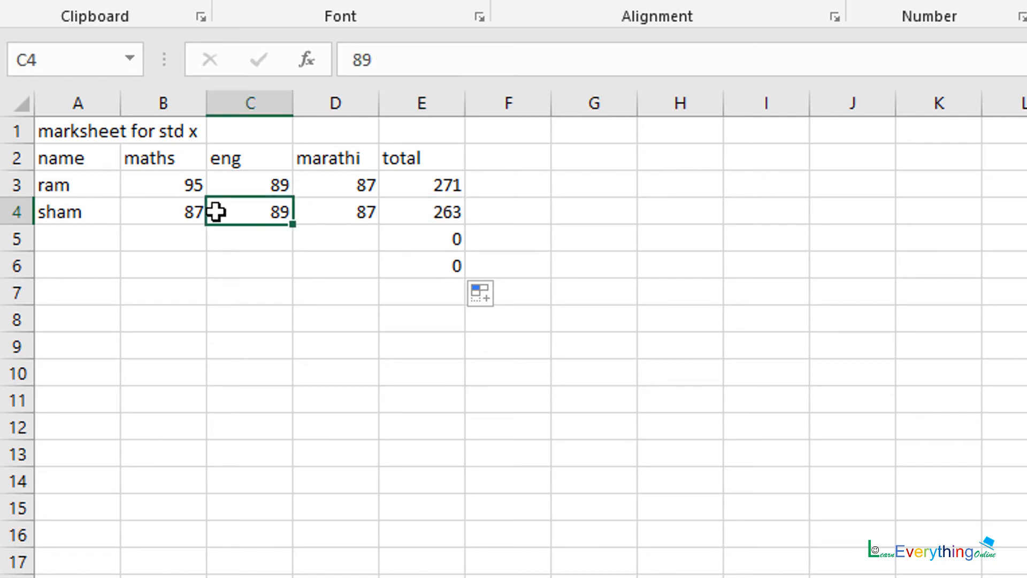
type("50")
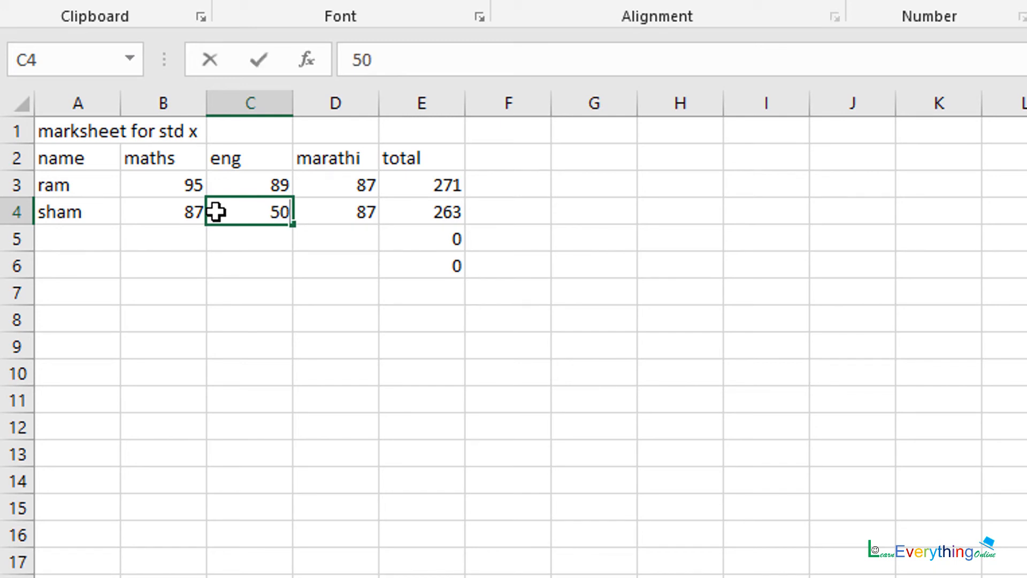
key("Return")
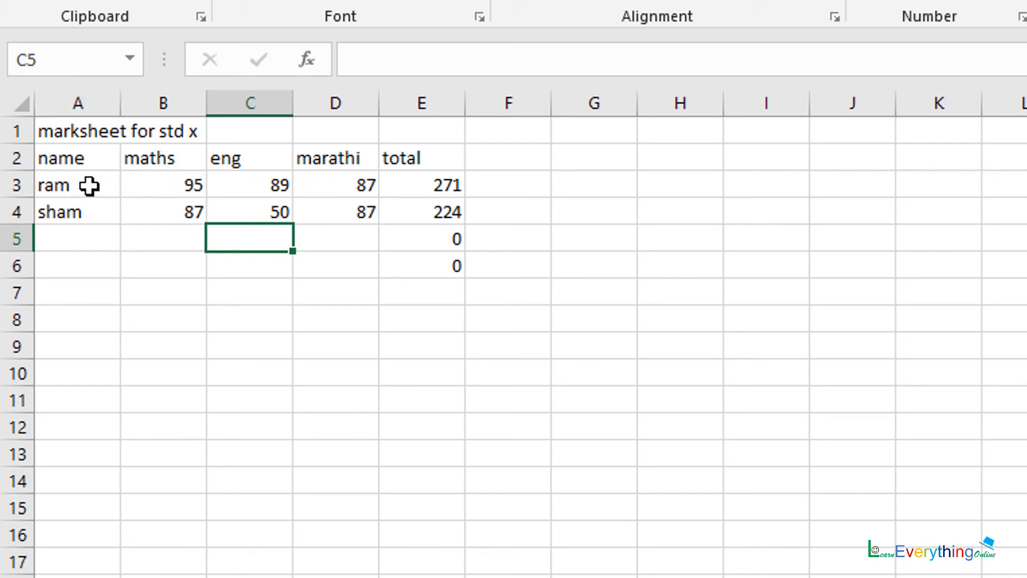
Step: Fill the "name" heading from cell A2 down through A6 and undo the fill
left_click_drag(75, 157, 452, 259)
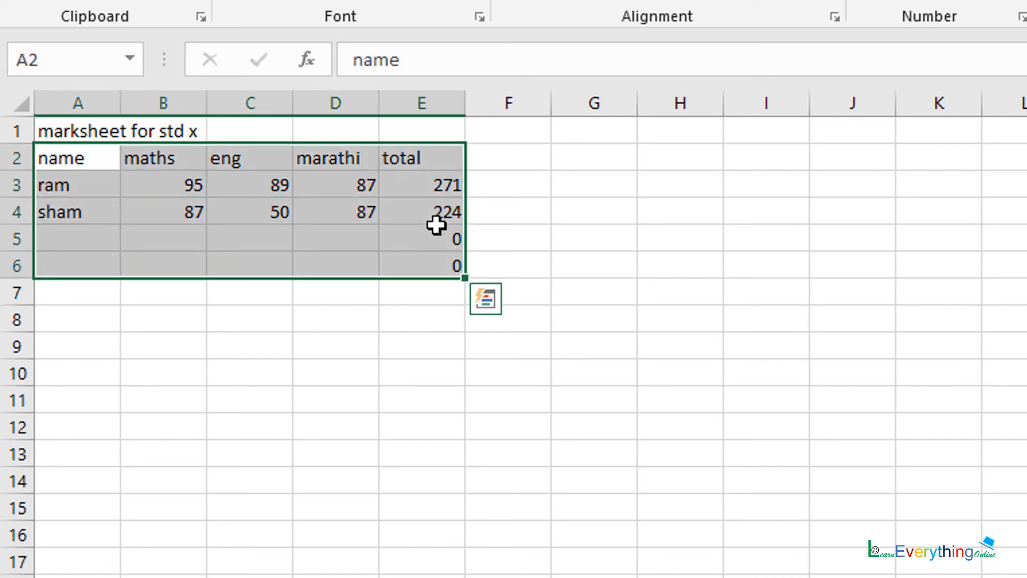
left_click(77, 158)
left_click_drag(119, 172, 146, 278)
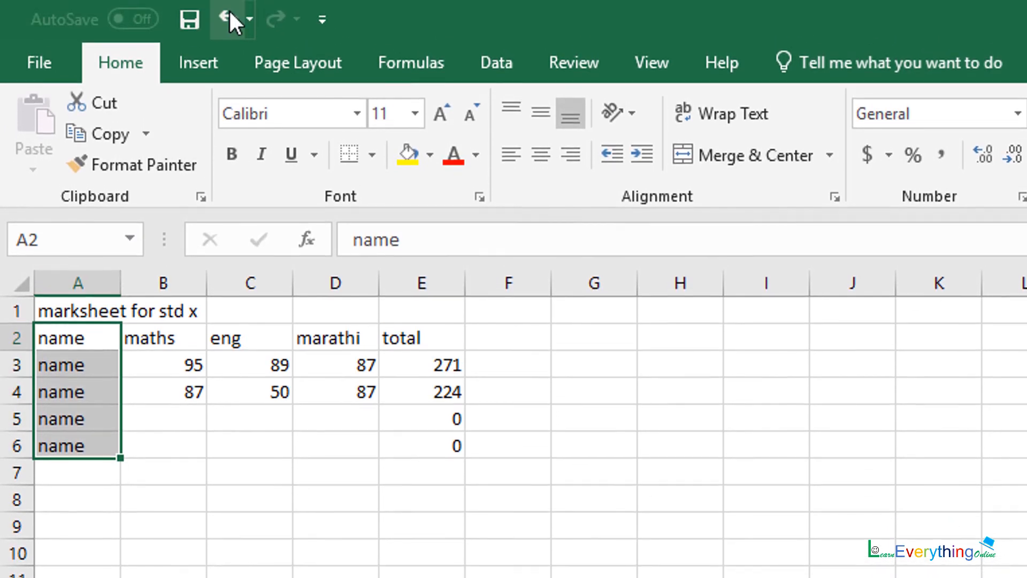
left_click(230, 13)
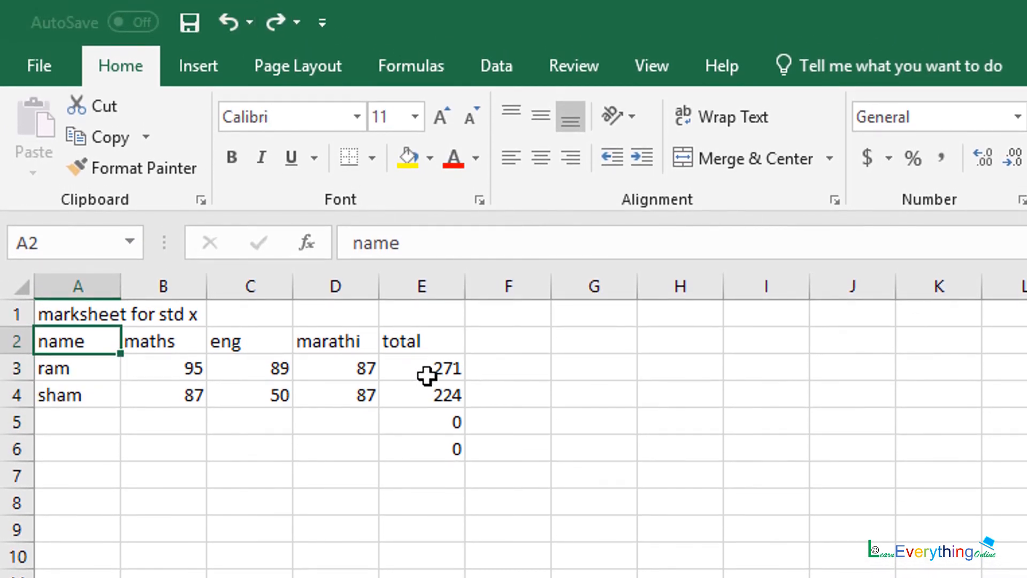
Step: Compare the SUM formulas in cells E3 to E6 and the row ranges they refer to
left_click(427, 374)
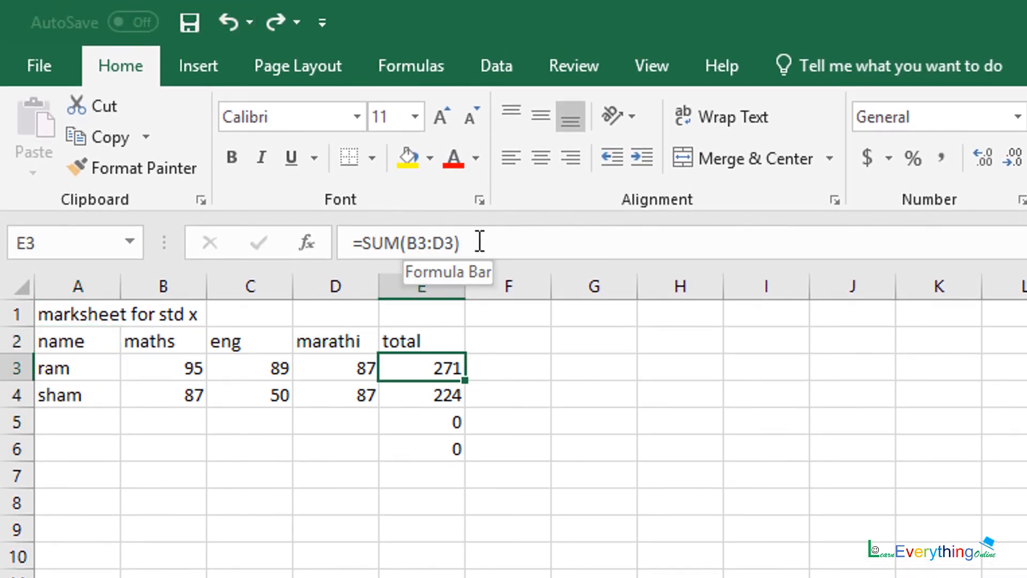
left_click(435, 397)
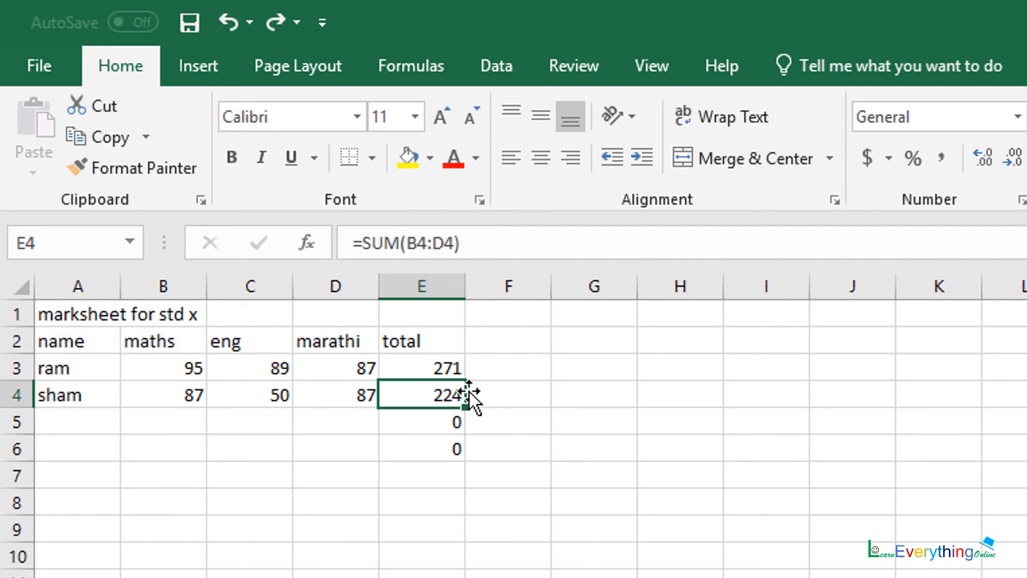
left_click(436, 419)
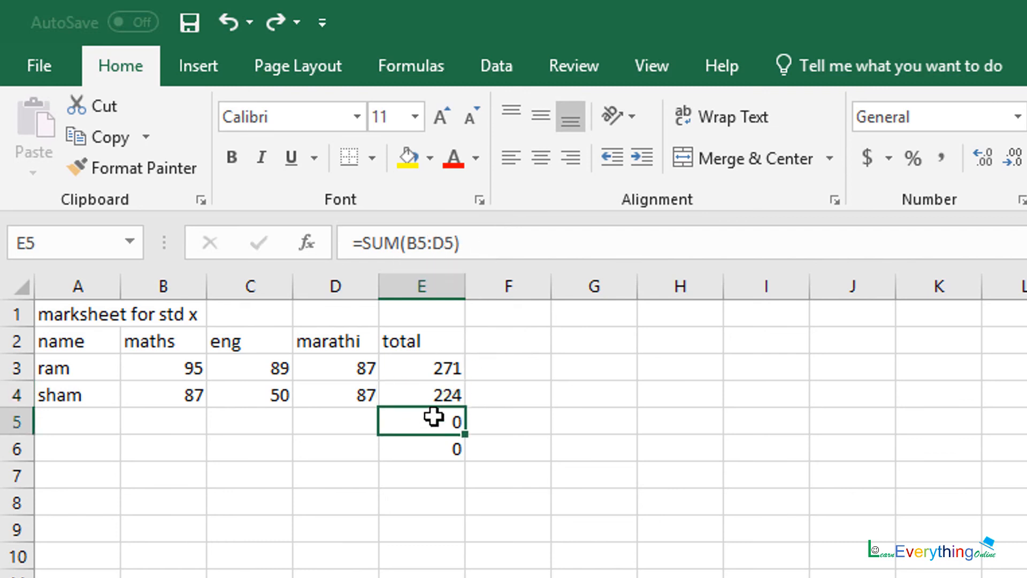
left_click(429, 439)
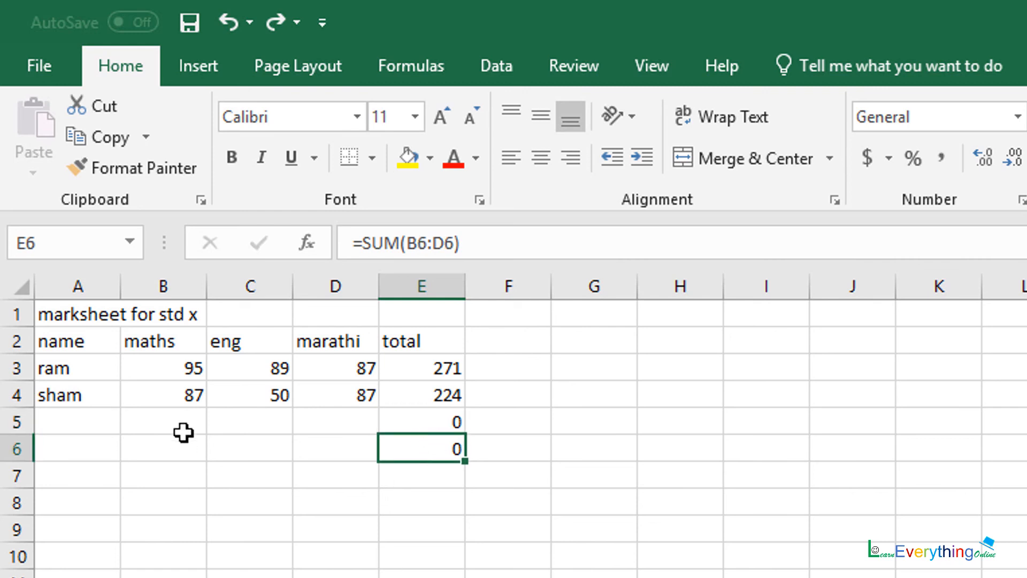
left_click(132, 422)
left_click(80, 415)
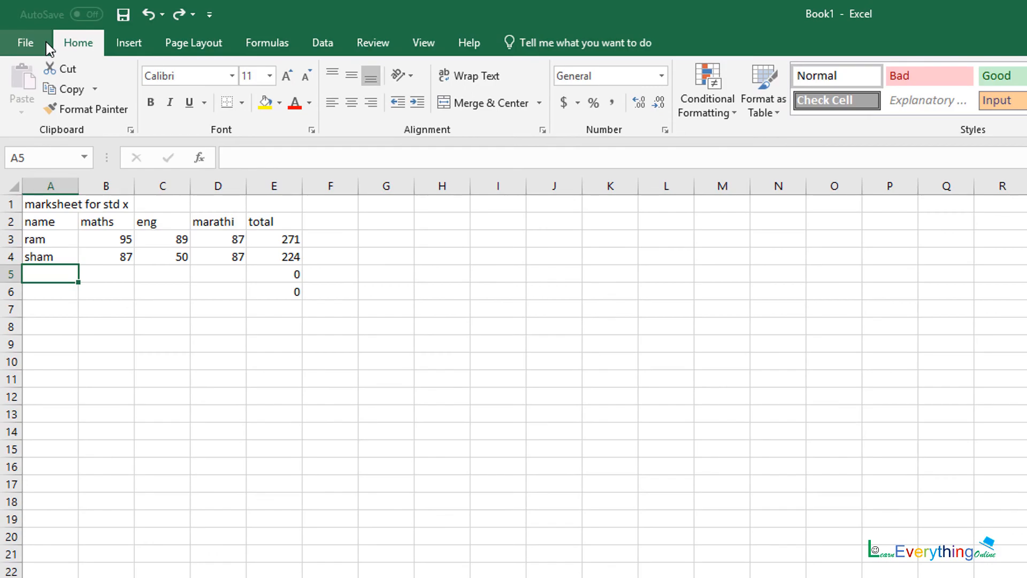
Step: Save the workbook as "excel" in the scs folder on the Desktop
left_click(46, 44)
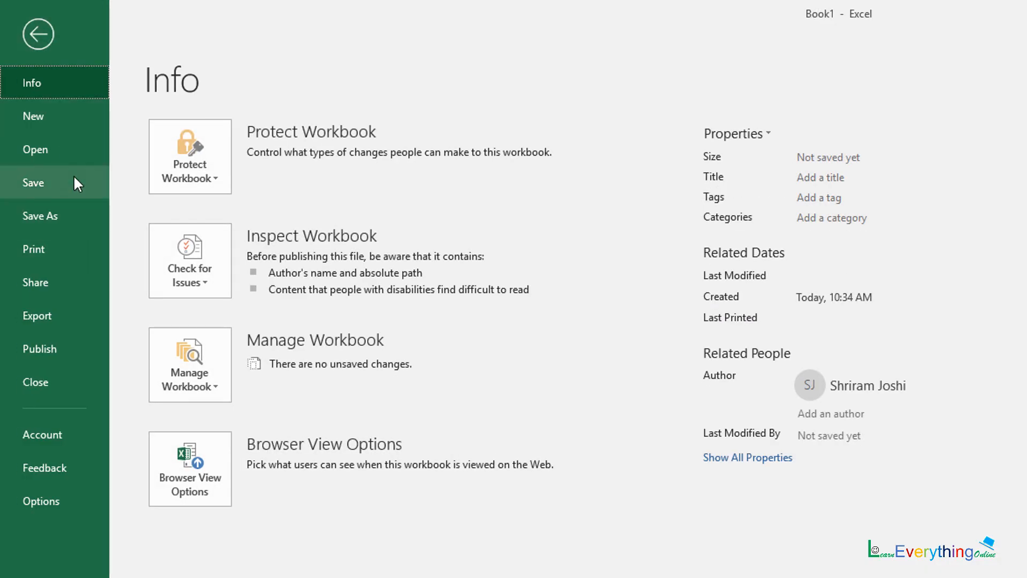
left_click(74, 177)
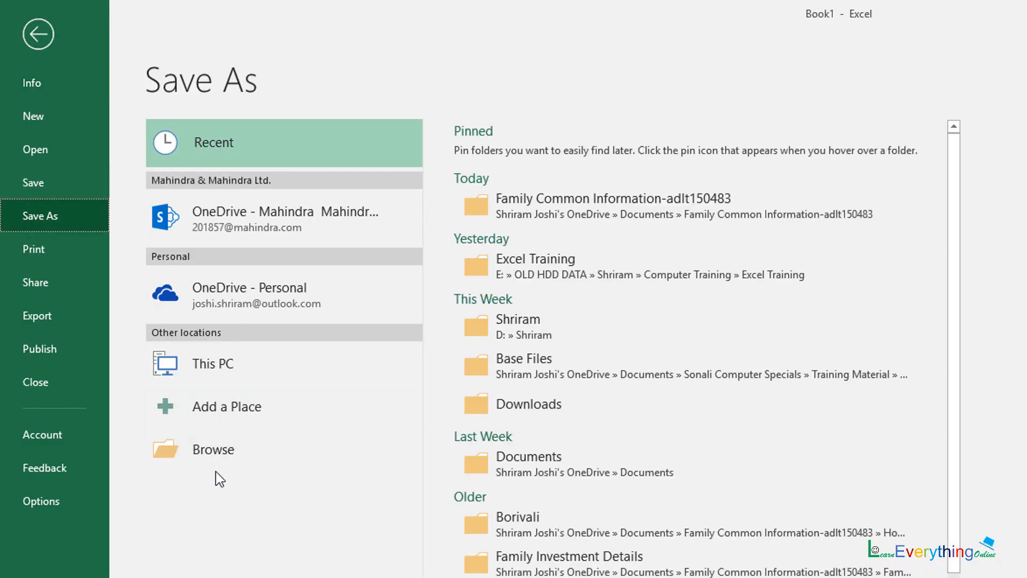
left_click(216, 451)
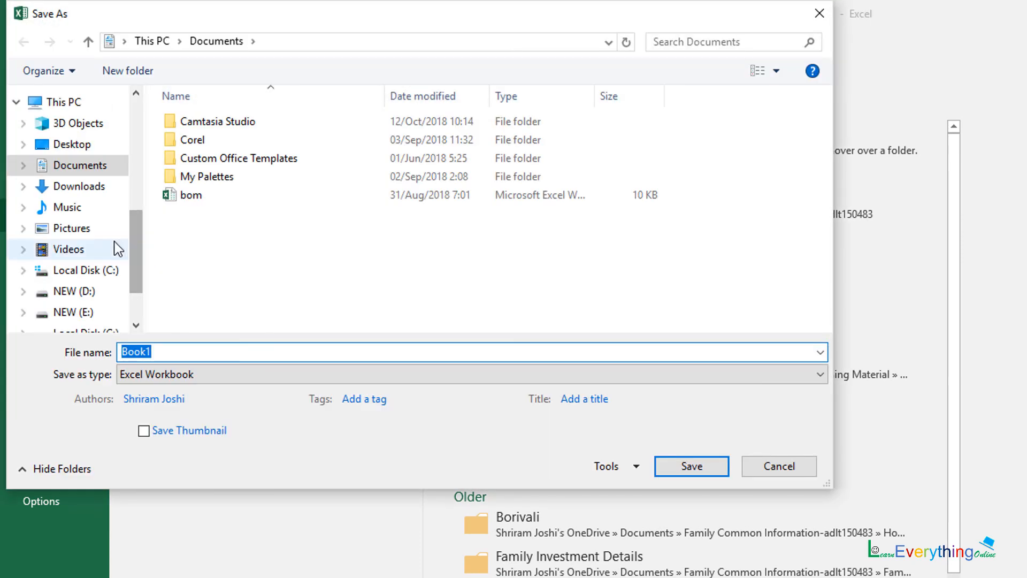
left_click(95, 140)
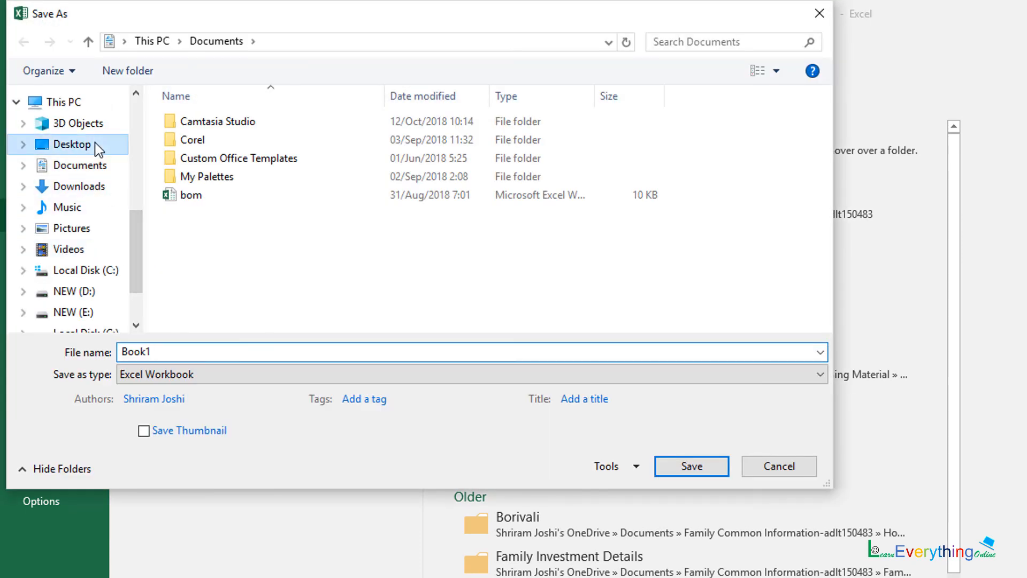
double_click(219, 155)
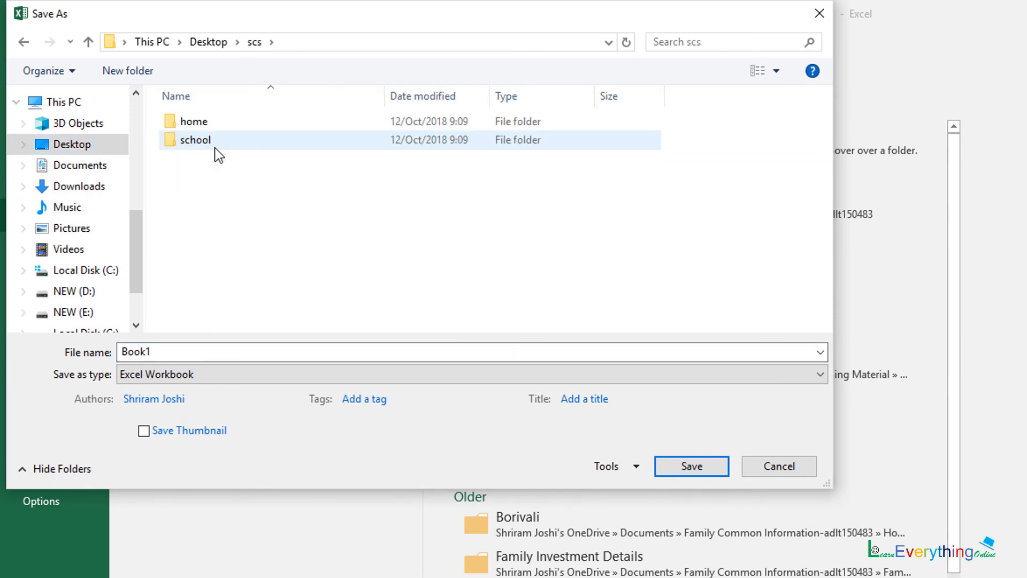
left_click(227, 346)
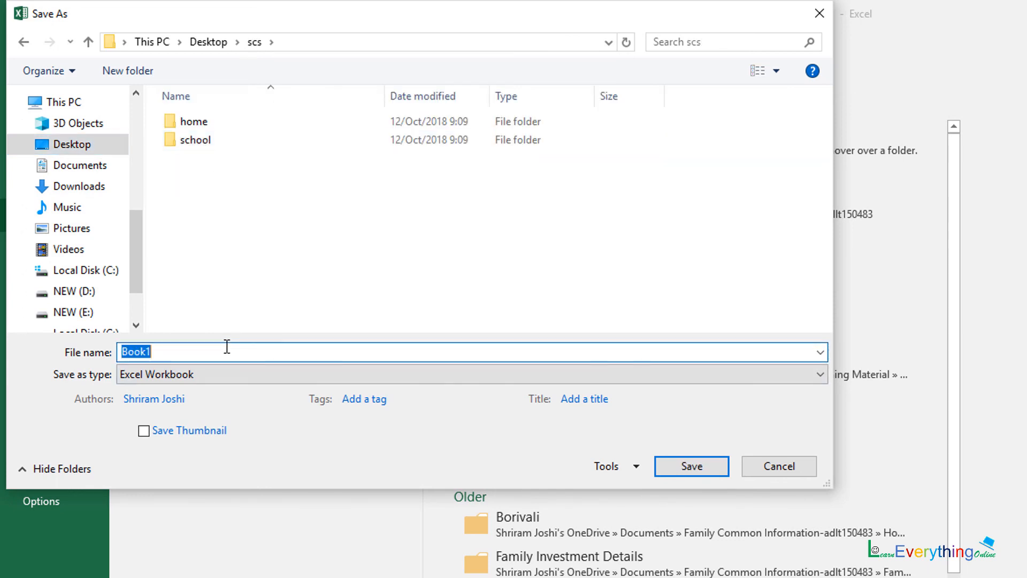
type("excel")
left_click(711, 468)
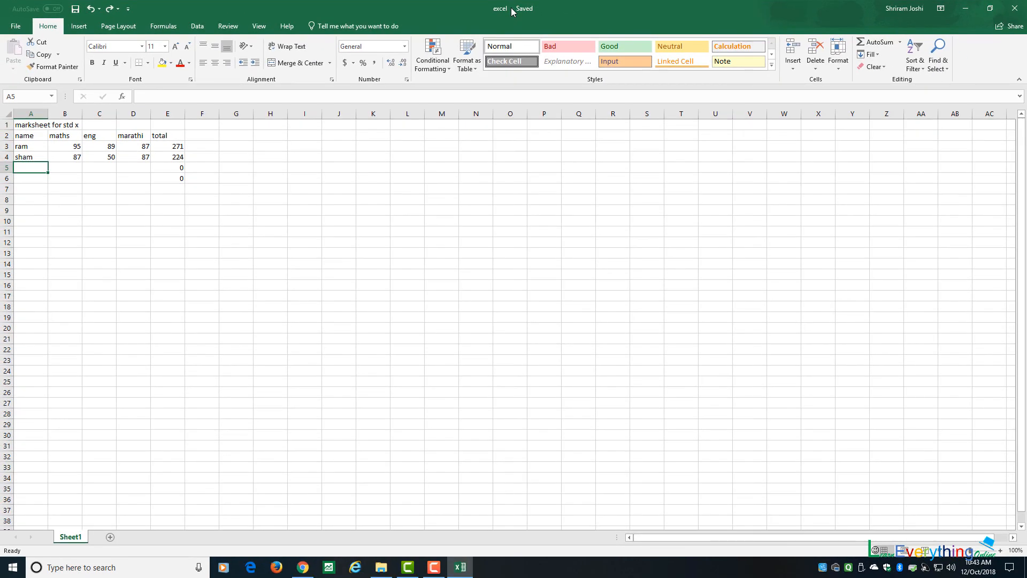
left_click(28, 139)
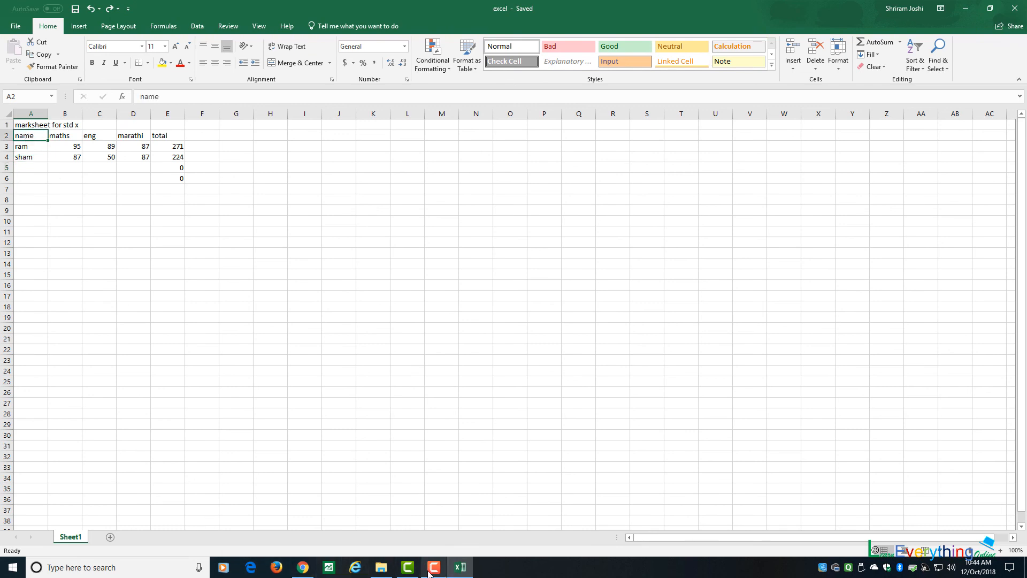